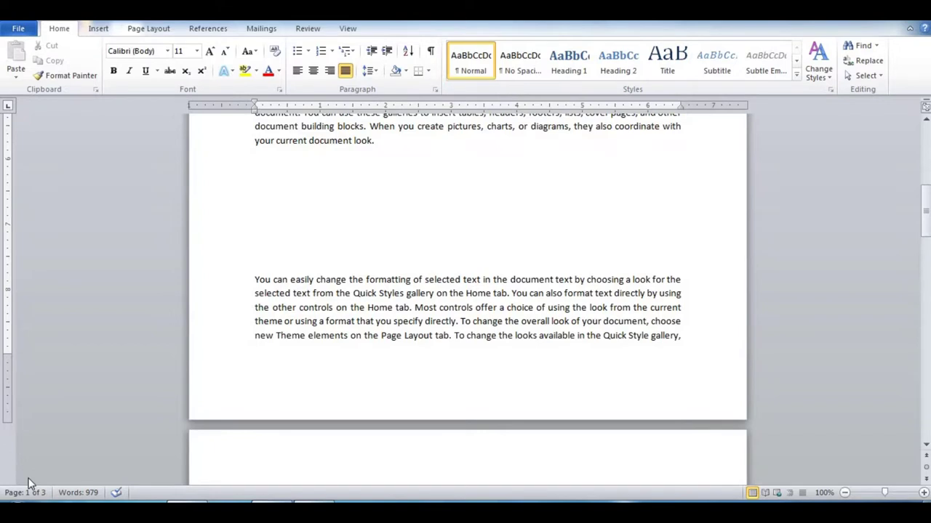
# - Draw a straight horizontal line across the empty space below the first paragraph
pyautogui.click(264, 173)
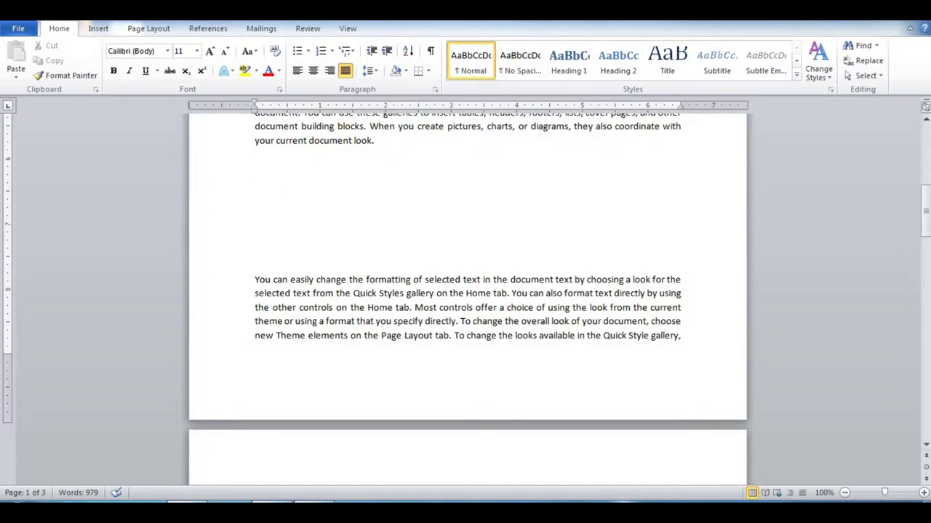
pyautogui.click(98, 29)
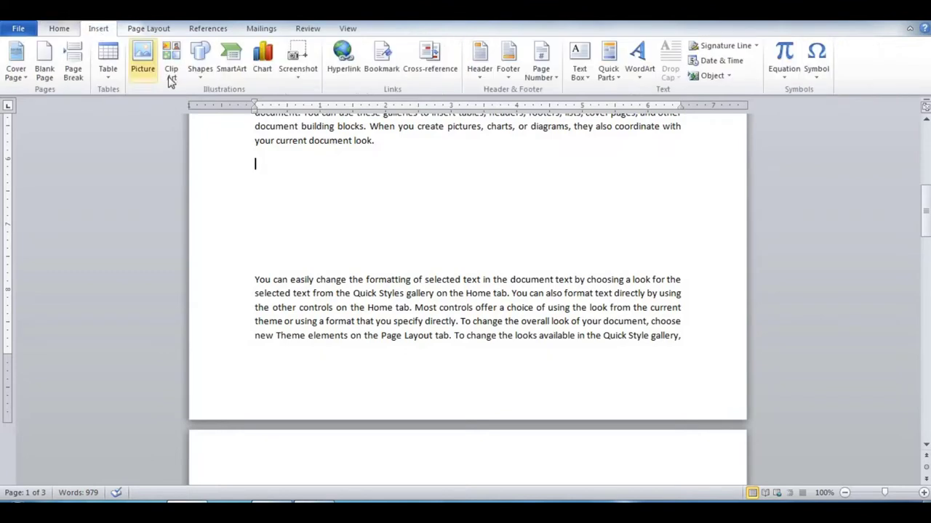
pyautogui.click(201, 68)
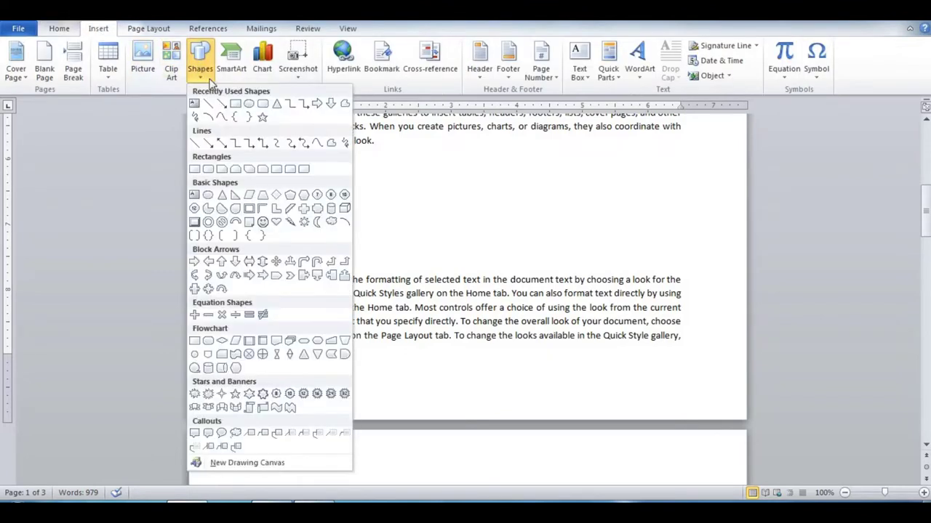
pyautogui.click(209, 105)
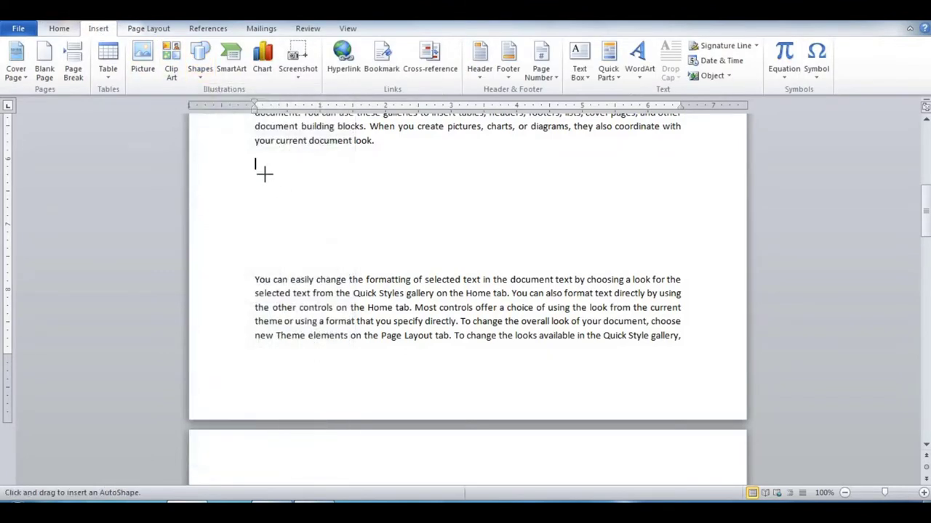
pyautogui.moveTo(265, 174); pyautogui.dragTo(666, 170)
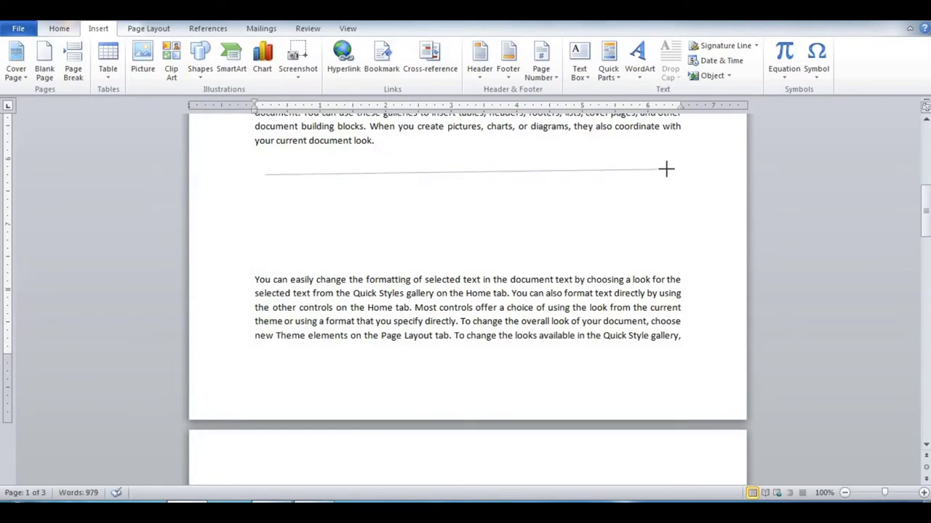
pyautogui.moveTo(666, 169); pyautogui.dragTo(669, 171)
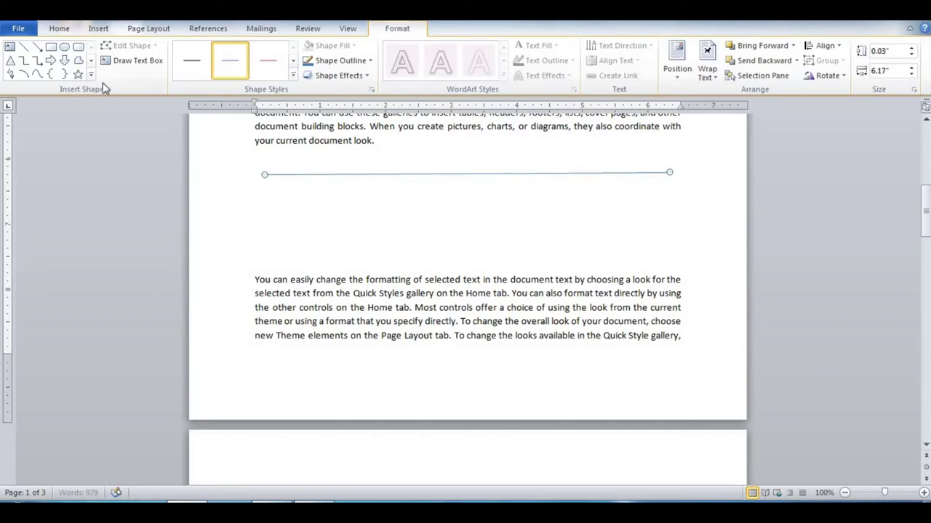
# - Restyle the line as a thick black line from the Shape Styles gallery
pyautogui.click(292, 75)
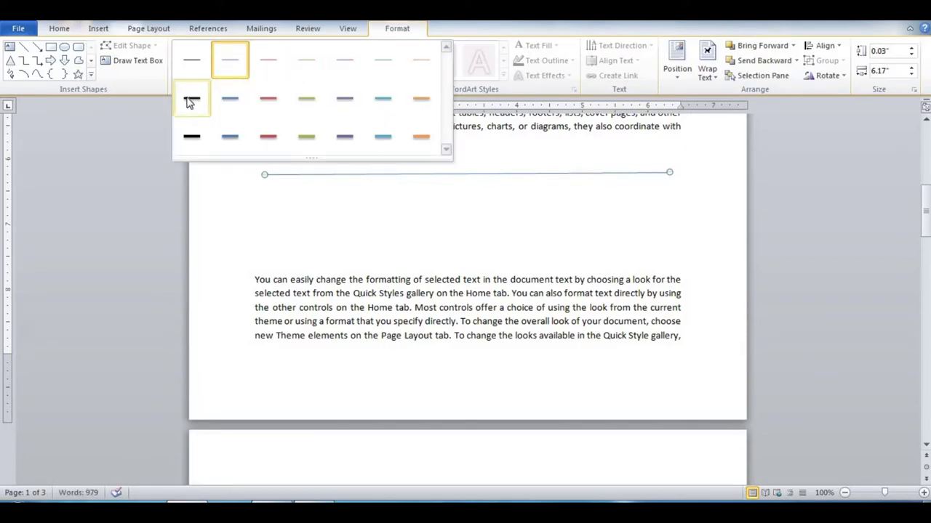
pyautogui.click(191, 137)
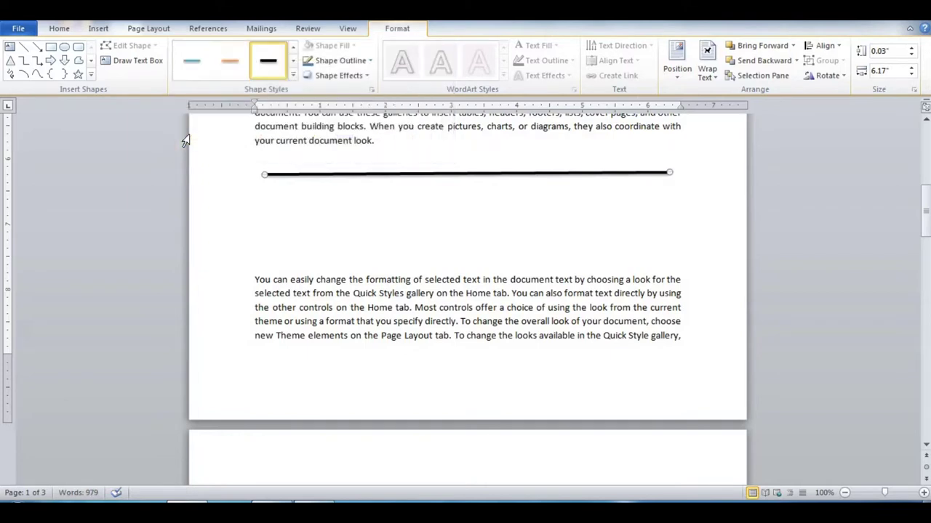
pyautogui.click(292, 75)
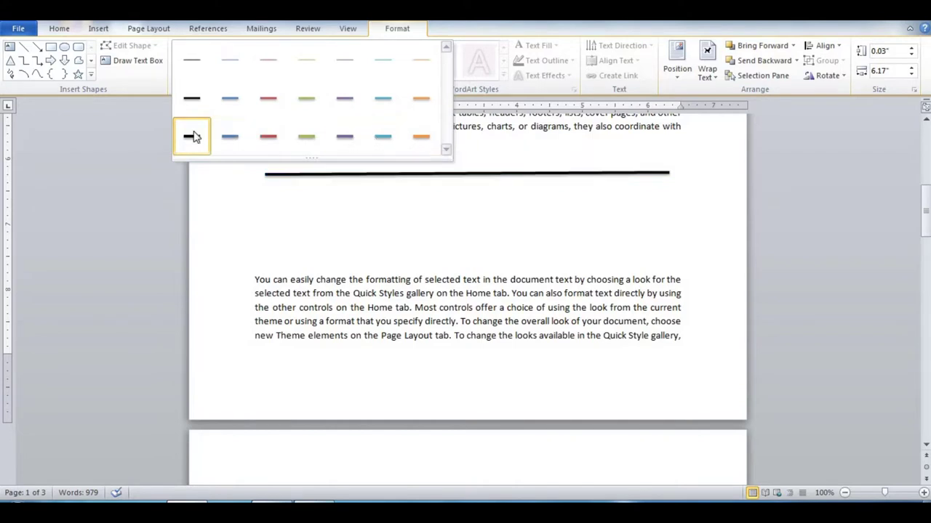
pyautogui.click(191, 96)
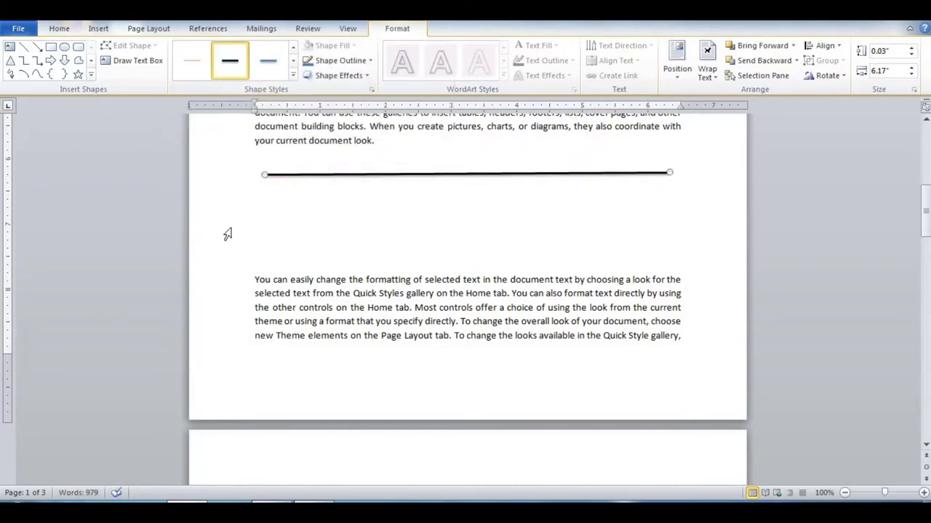
pyautogui.click(267, 190)
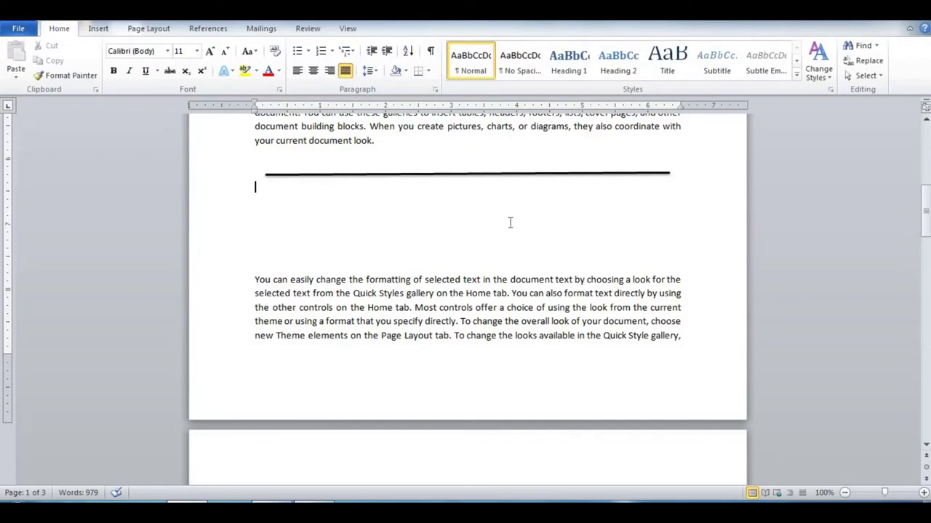
# - Add single, double and dotted border lines by typing ---, === and *** with Enter
pyautogui.press('Return')
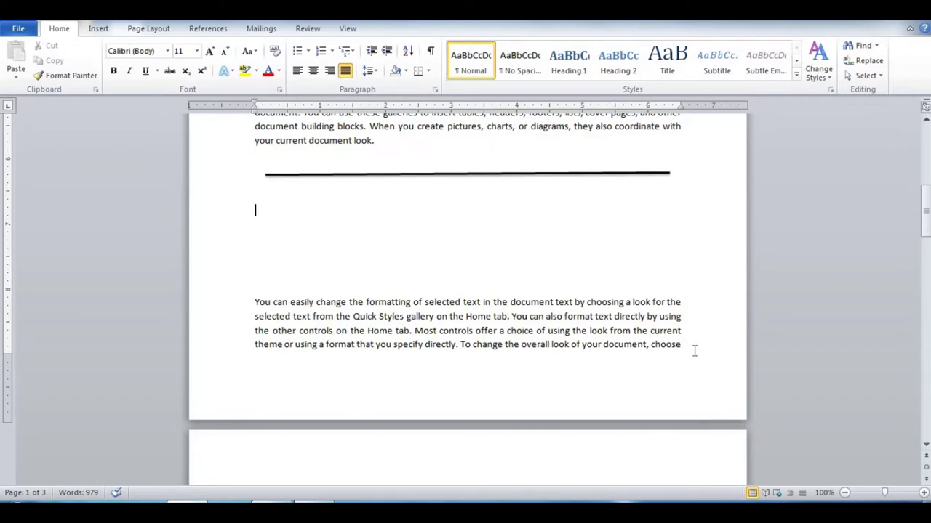
pyautogui.keyDown('ctrl'); pyautogui.scroll(6, 693, 349); pyautogui.keyUp('ctrl')
pyautogui.scroll(2, 460, 304)
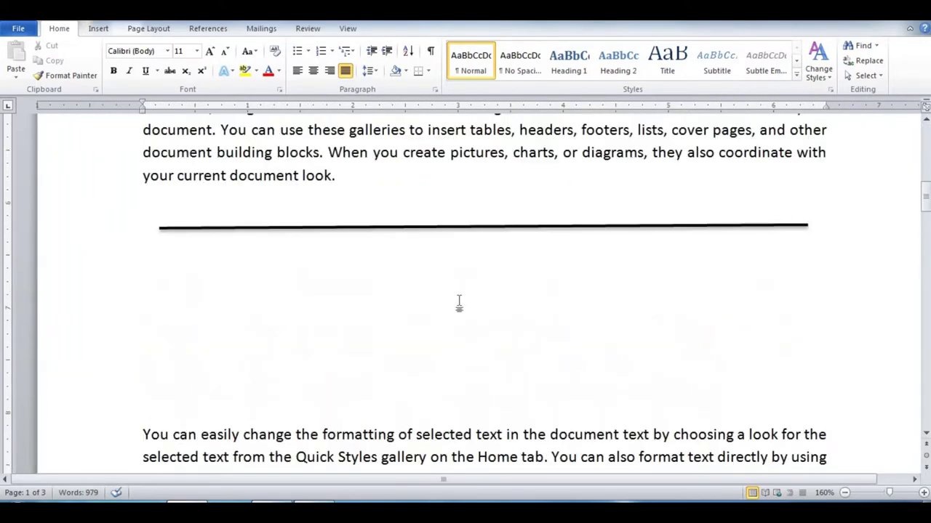
pyautogui.write('---')
pyautogui.press('Return')
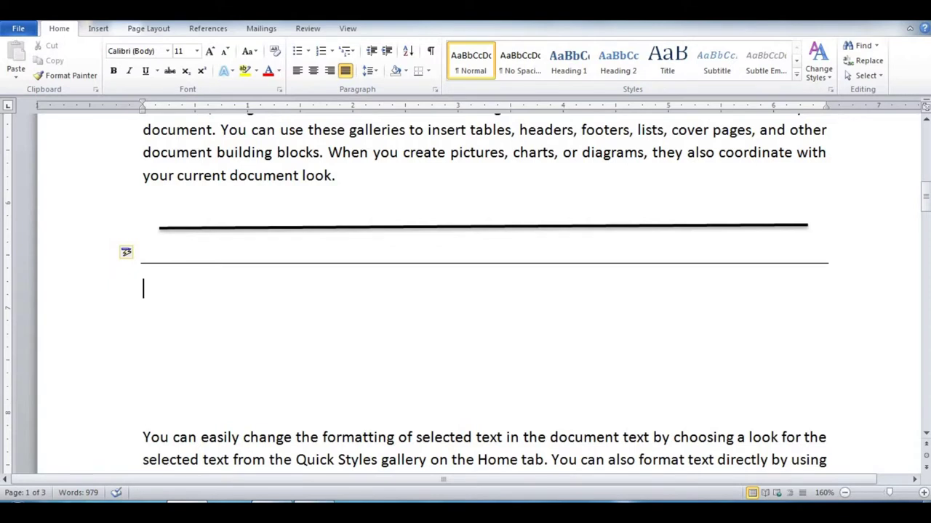
pyautogui.write('===')
pyautogui.press('Return')
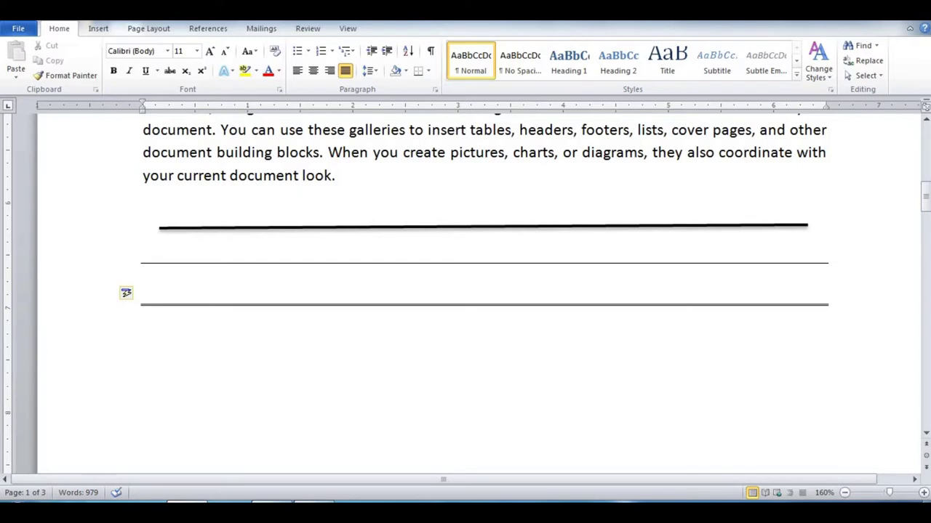
pyautogui.write('***')
pyautogui.press('Return')
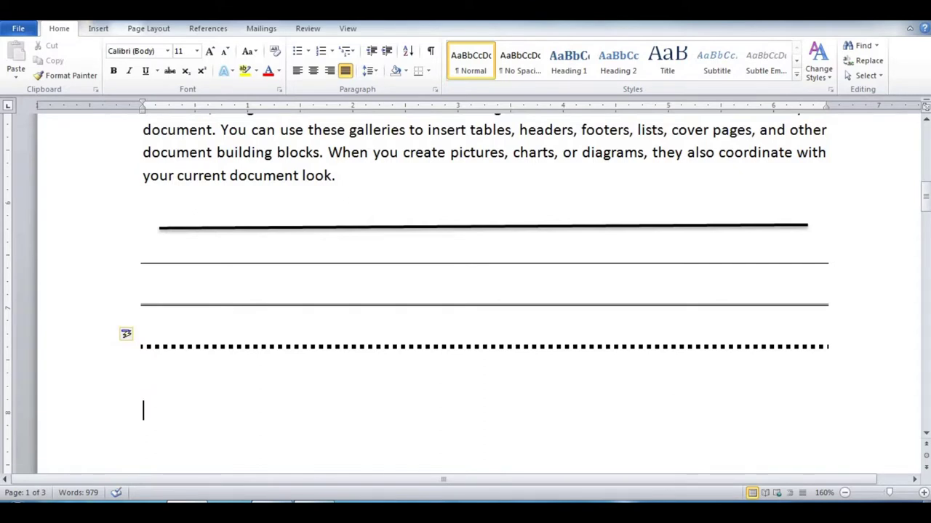
# - Add wavy and thick border lines by typing ~~~ and ___ with Enter
pyautogui.write('~~~')
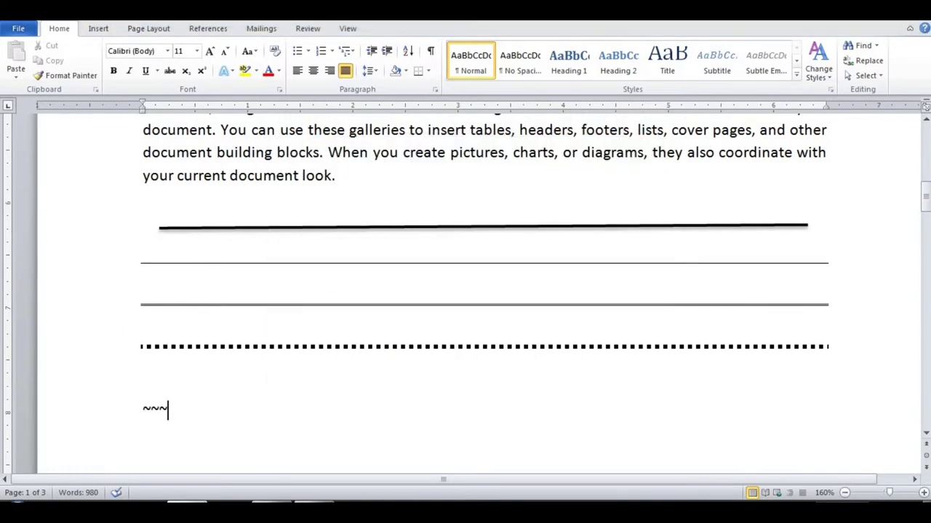
pyautogui.press('Return')
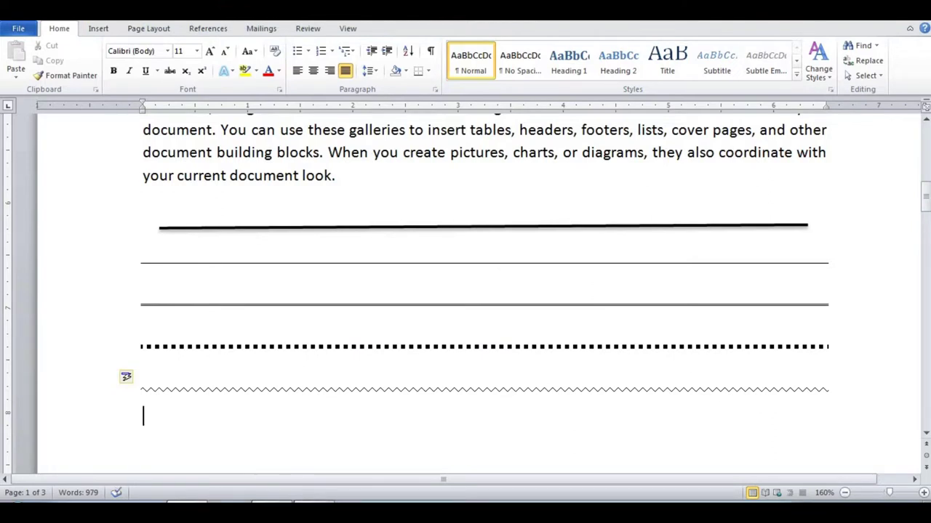
pyautogui.write('___')
pyautogui.press('Return')
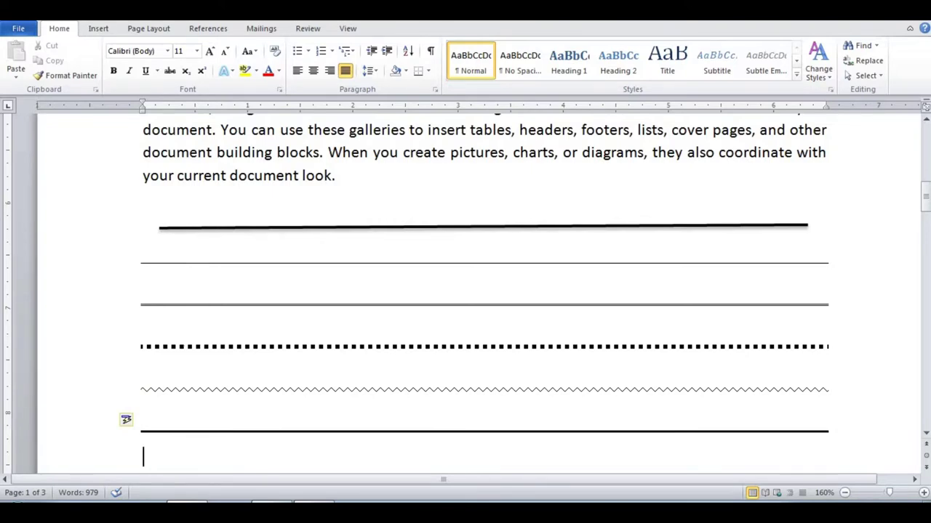
pyautogui.scroll(-5, 925, 323)
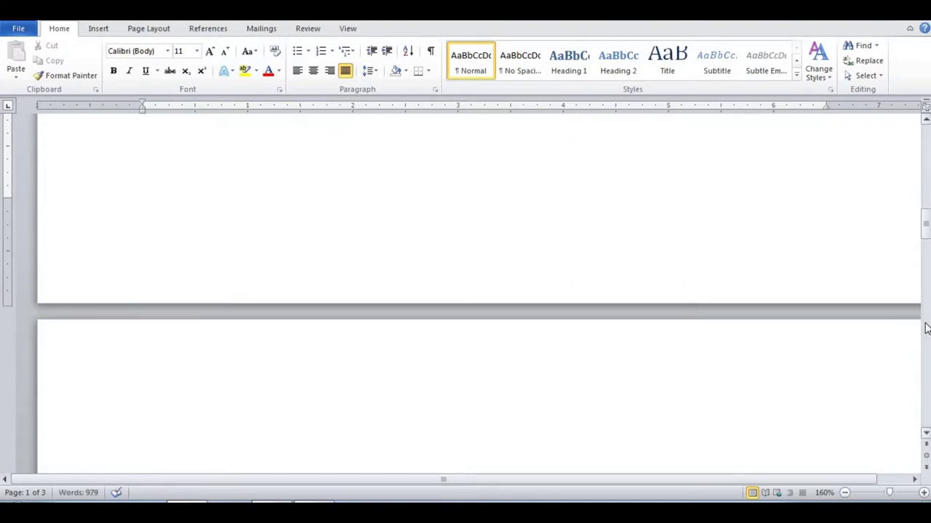
# - Insert a page break to start page 2, closing the table grid unused
pyautogui.hotkey('ctrl', 'Return')
pyautogui.scroll(-1, 908, 317)
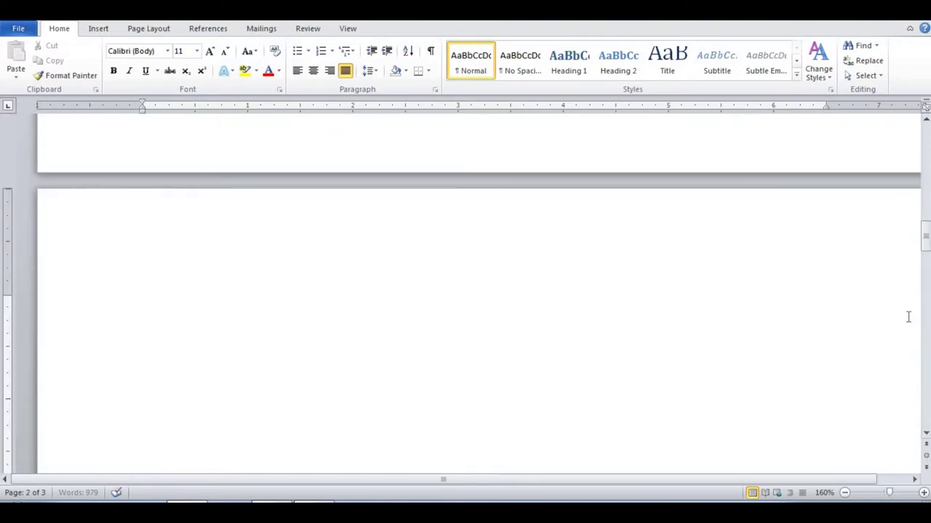
pyautogui.scroll(-1, 908, 317)
pyautogui.click(97, 30)
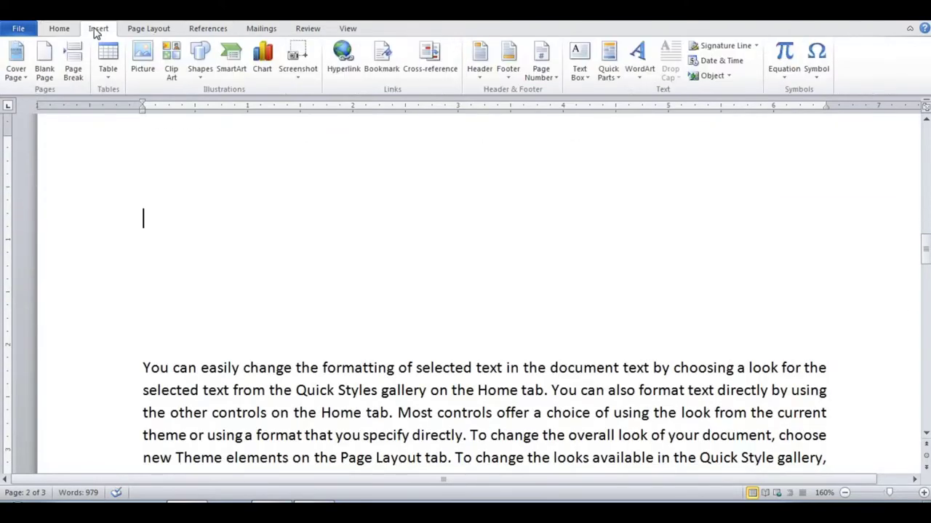
pyautogui.click(109, 64)
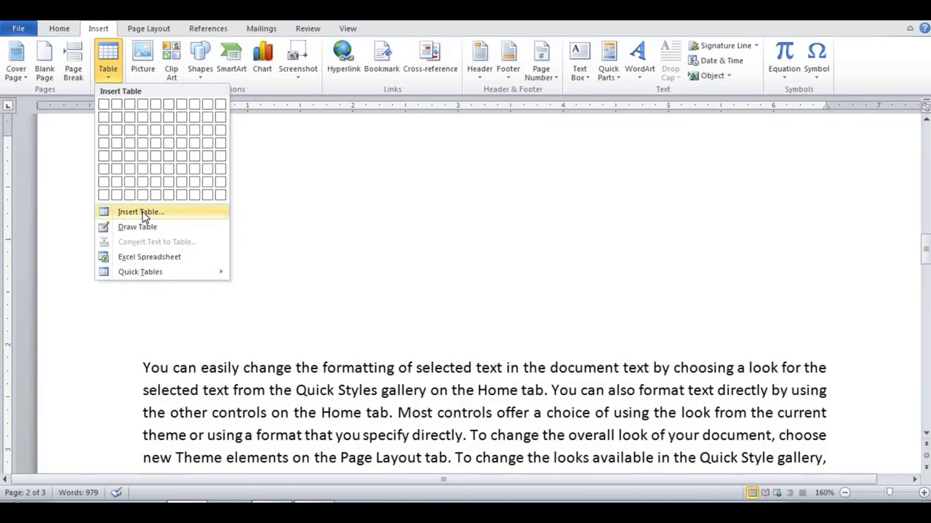
pyautogui.click(256, 195)
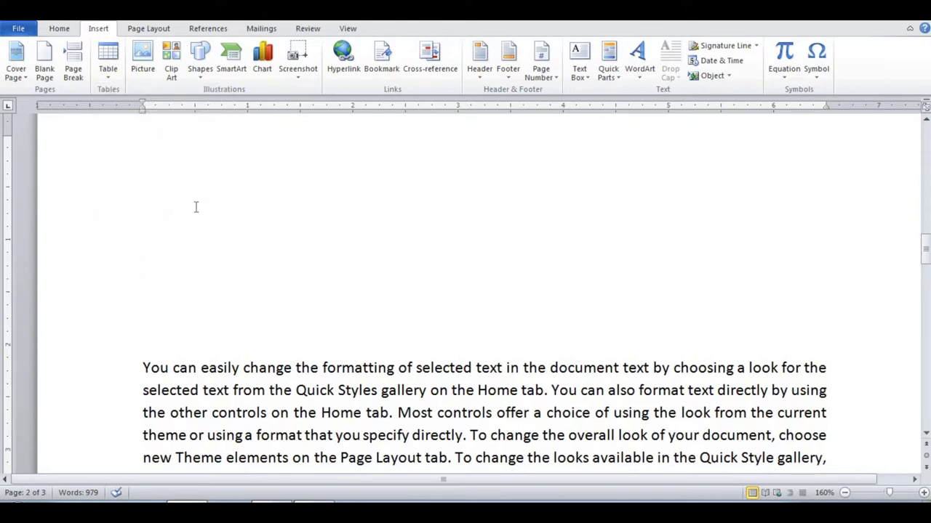
pyautogui.scroll(3, 195, 208)
pyautogui.scroll(-1, 195, 207)
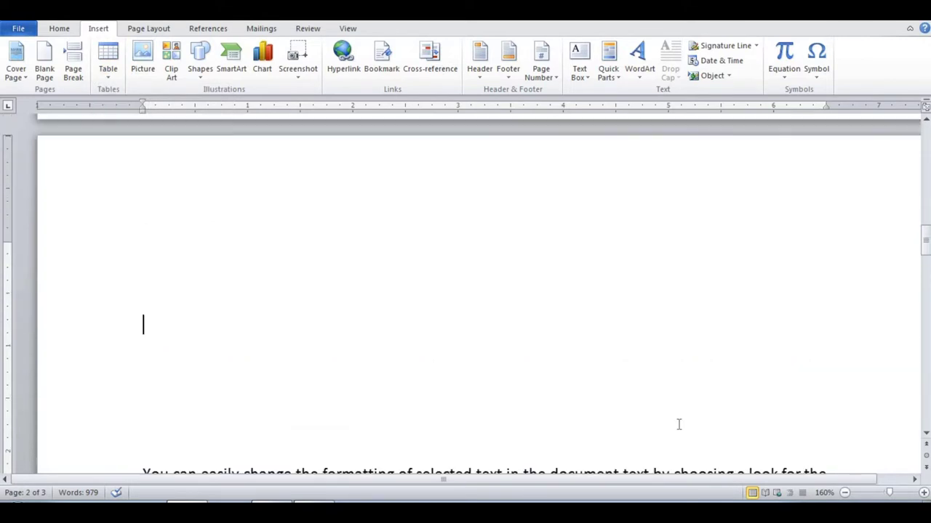
# - Create a three-column table by typing a +---+---+ plus-and-dash line
pyautogui.write('+')
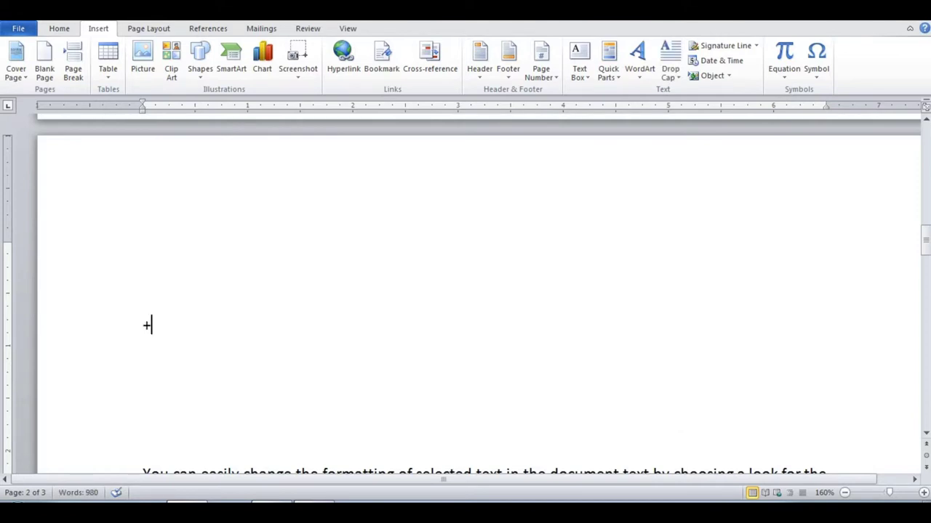
pyautogui.write('---------')
pyautogui.write('+')
pyautogui.write('-------------------------')
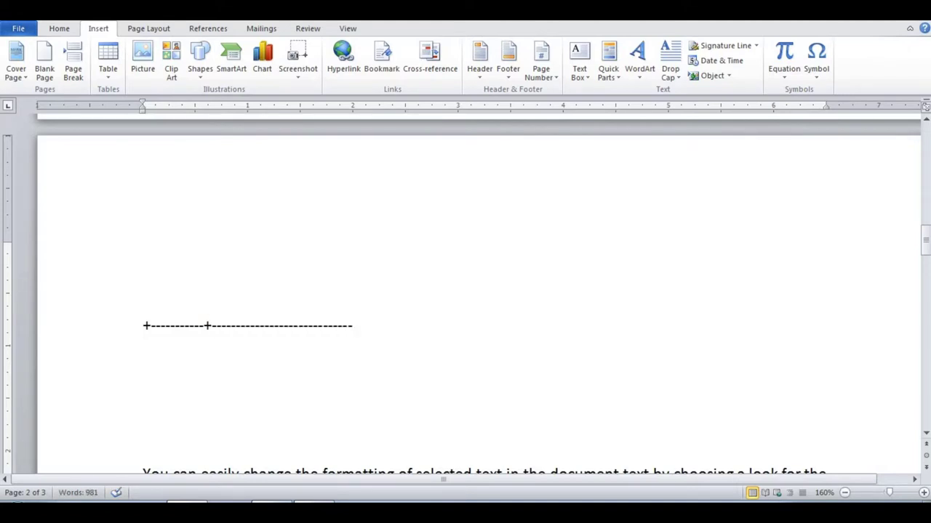
pyautogui.write('+')
pyautogui.write('-------')
pyautogui.press('BackSpace')
pyautogui.press('BackSpace')
pyautogui.write('+')
pyautogui.press('Return')
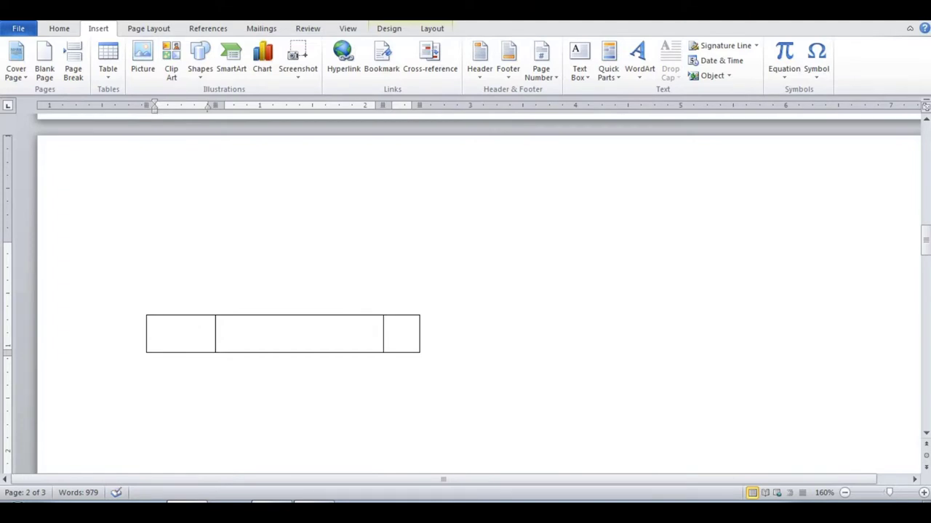
# - Add several extra rows to the table's bottom, then place the cursor below it
pyautogui.press('Tab')
pyautogui.press('Tab')
pyautogui.press('Tab')
pyautogui.press('Tab')
pyautogui.press('Tab')
pyautogui.press('Tab')
pyautogui.press('Tab')
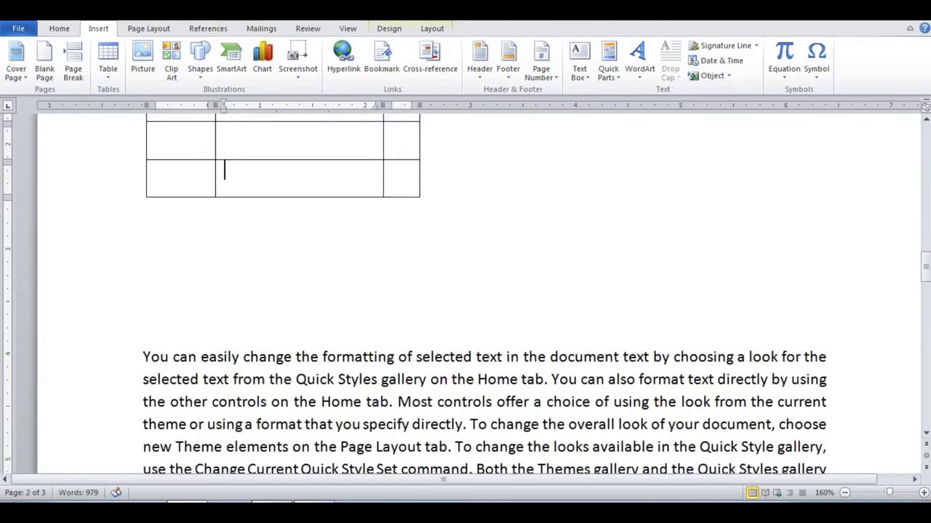
pyautogui.press('Tab')
pyautogui.press('Tab')
pyautogui.press('Tab')
pyautogui.scroll(2, 660, 413)
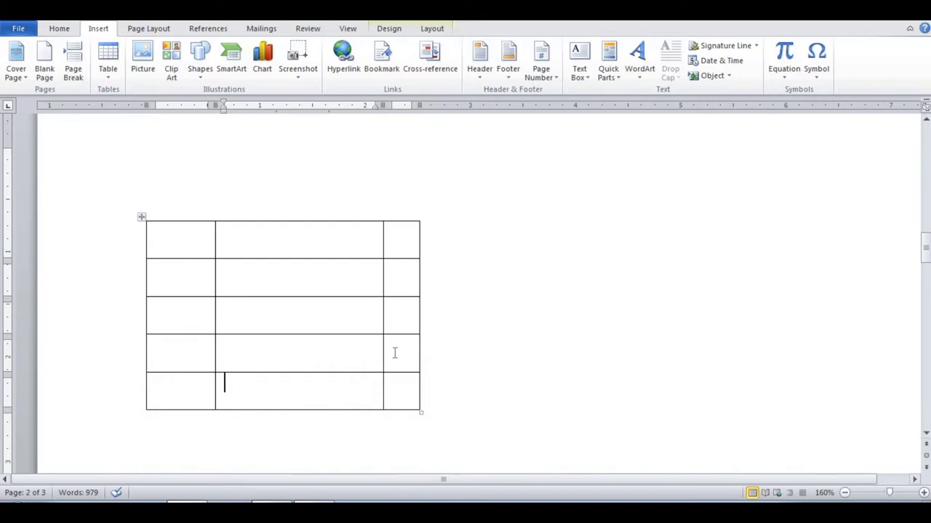
pyautogui.click(413, 391)
pyautogui.press('Tab')
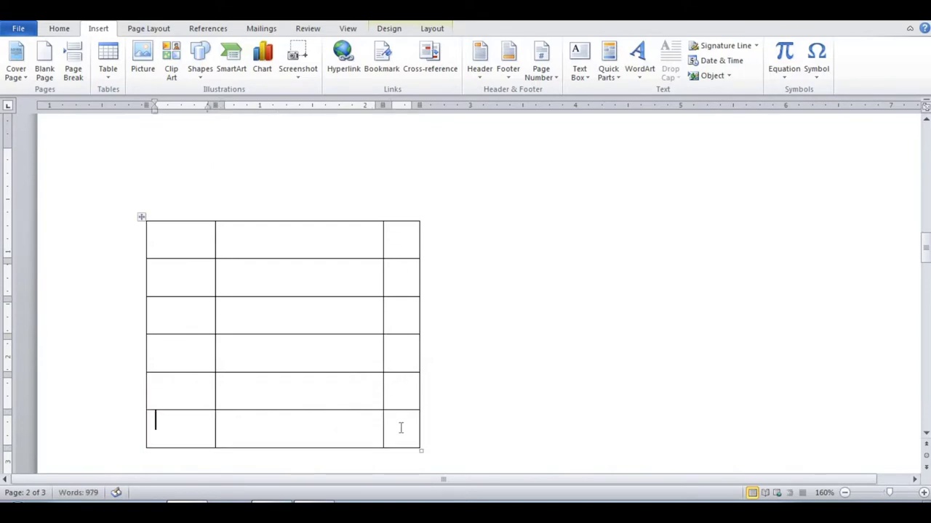
pyautogui.scroll(-3, 403, 443)
pyautogui.press('Tab')
pyautogui.press('Tab')
pyautogui.press('Tab')
pyautogui.press('Tab')
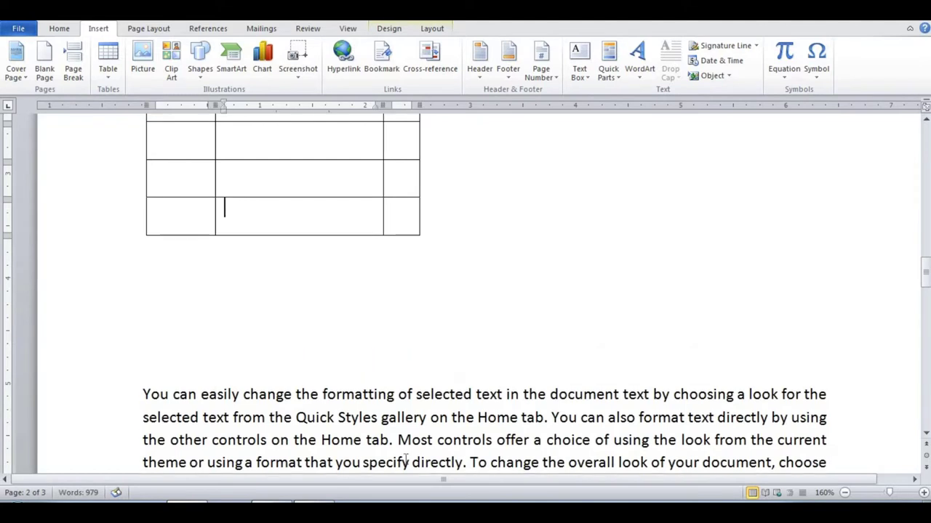
pyautogui.press('Tab')
pyautogui.press('Tab')
pyautogui.press('Tab')
pyautogui.press('Tab')
pyautogui.press('Tab')
pyautogui.press('Tab')
pyautogui.press('Tab')
pyautogui.scroll(3, 406, 460)
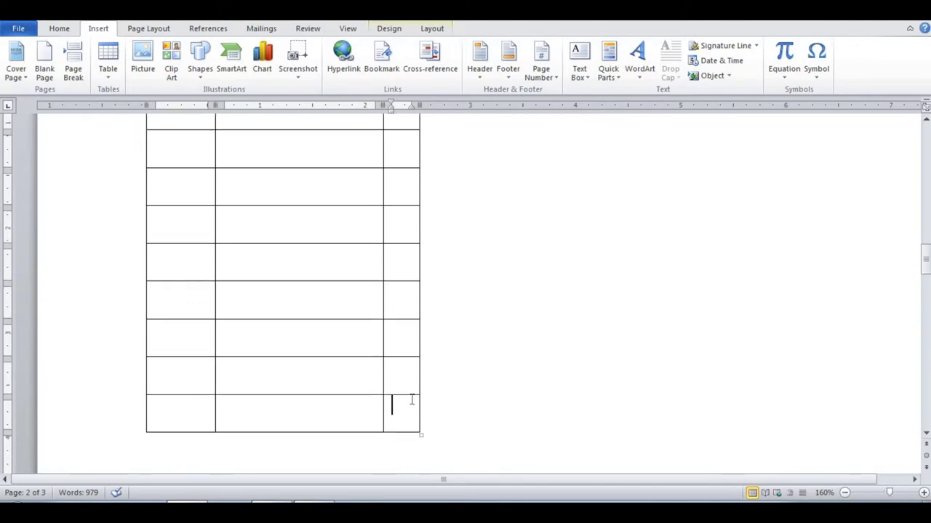
pyautogui.scroll(-5, 409, 399)
pyautogui.click(183, 266)
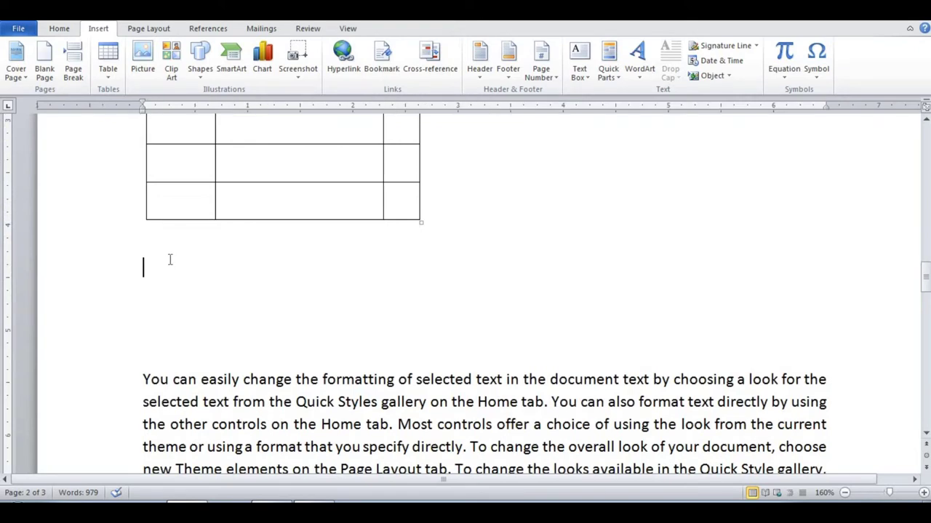
# - Generate filler with =rand(5,3) below the table, review it, then undo the expansion
pyautogui.scroll(-1, 182, 266)
pyautogui.scroll(-1, 182, 266)
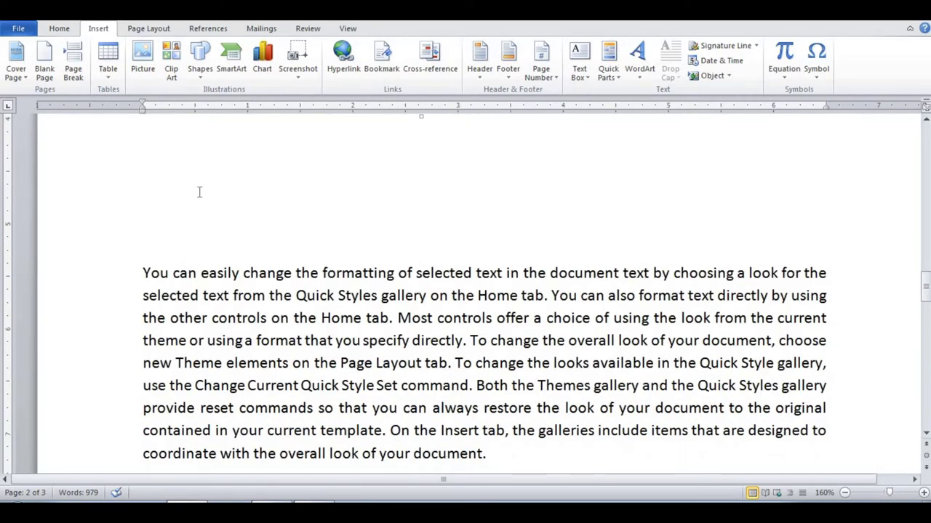
pyautogui.write('=ran')
pyautogui.write('d')
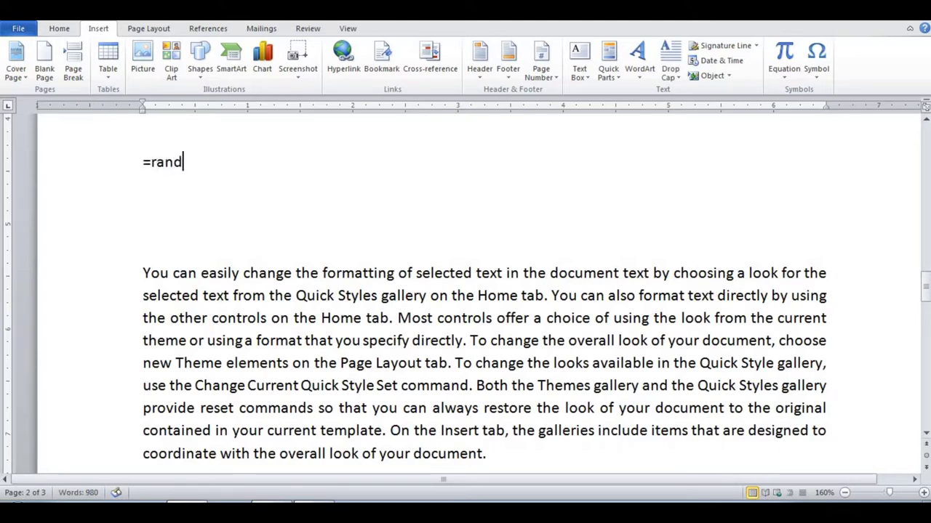
pyautogui.write('(')
pyautogui.write('5,')
pyautogui.write('3')
pyautogui.write(')')
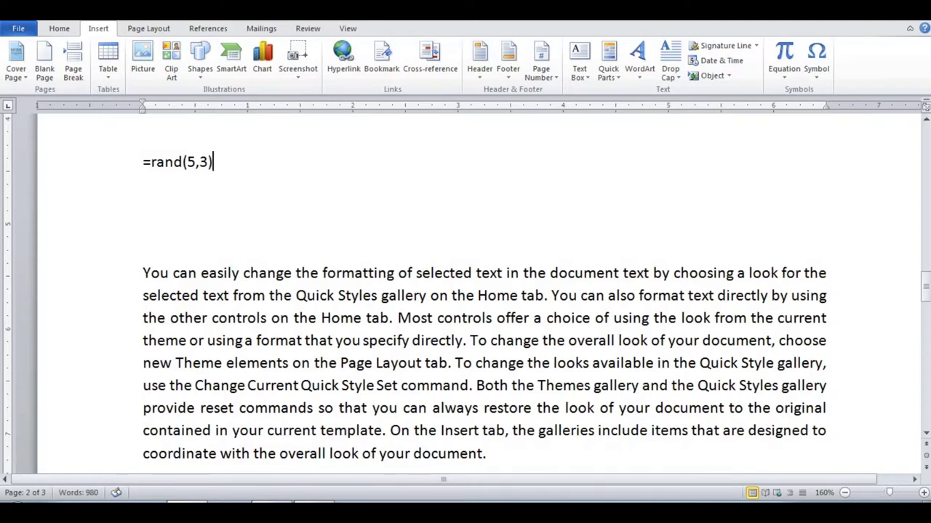
pyautogui.press('Return')
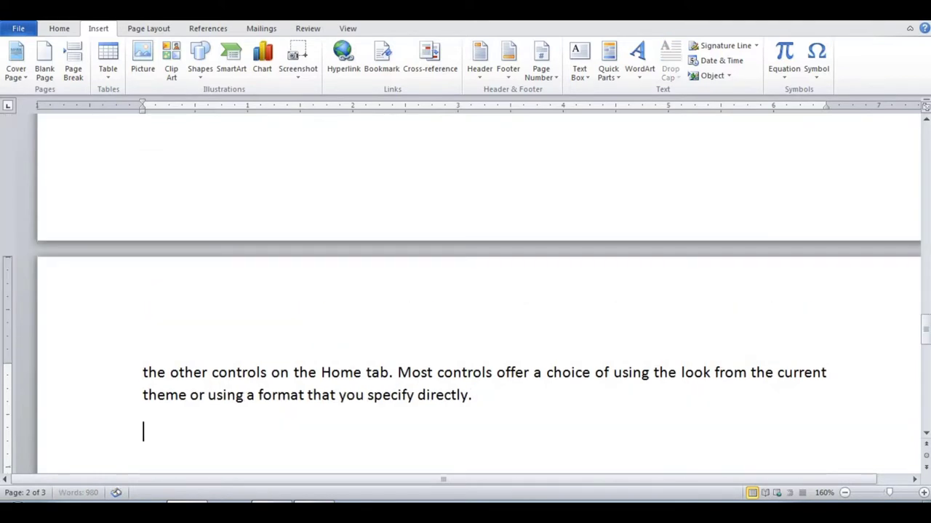
pyautogui.scroll(2, 222, 203)
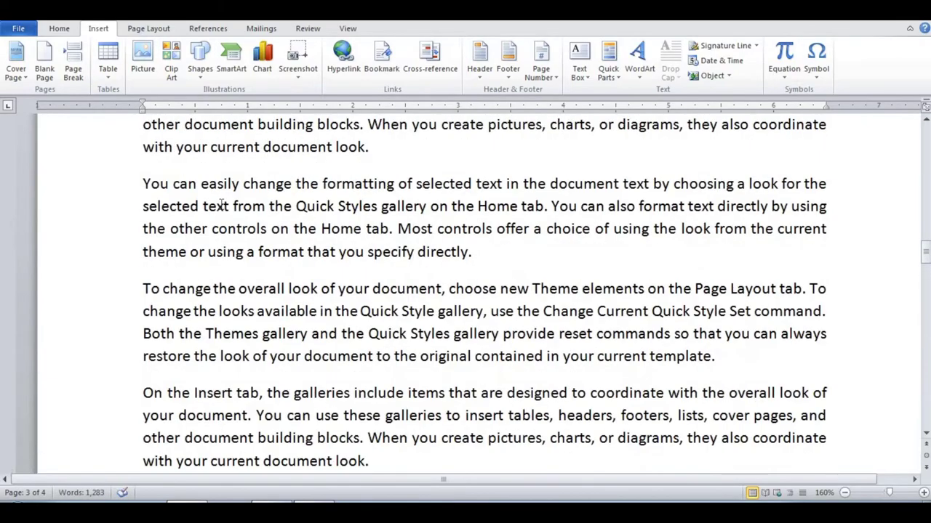
pyautogui.scroll(2, 221, 205)
pyautogui.scroll(-1, 309, 247)
pyautogui.scroll(-3, 319, 264)
pyautogui.scroll(-2, 320, 265)
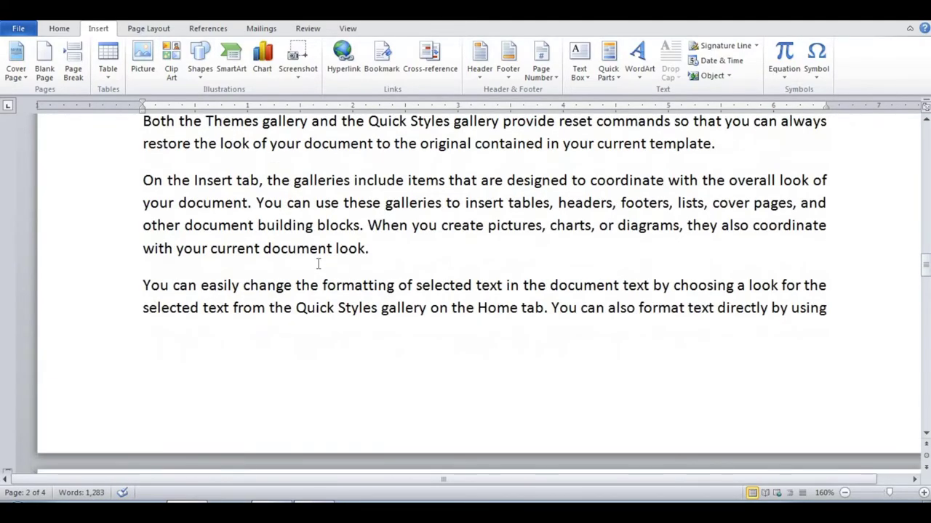
pyautogui.hotkey('ctrl', 'z')
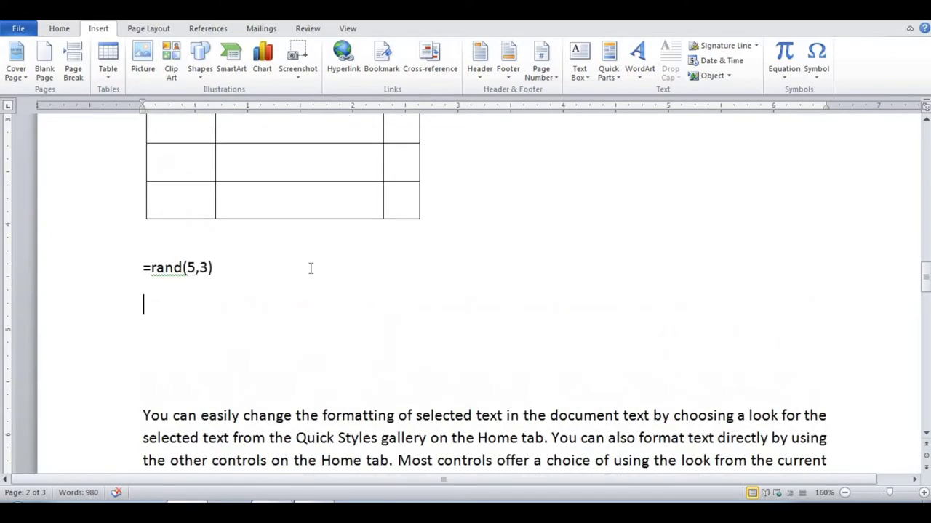
# - Change the formula to =rand(15,2) and expand it into filler paragraphs
pyautogui.doubleClick(190, 266)
pyautogui.doubleClick(204, 267)
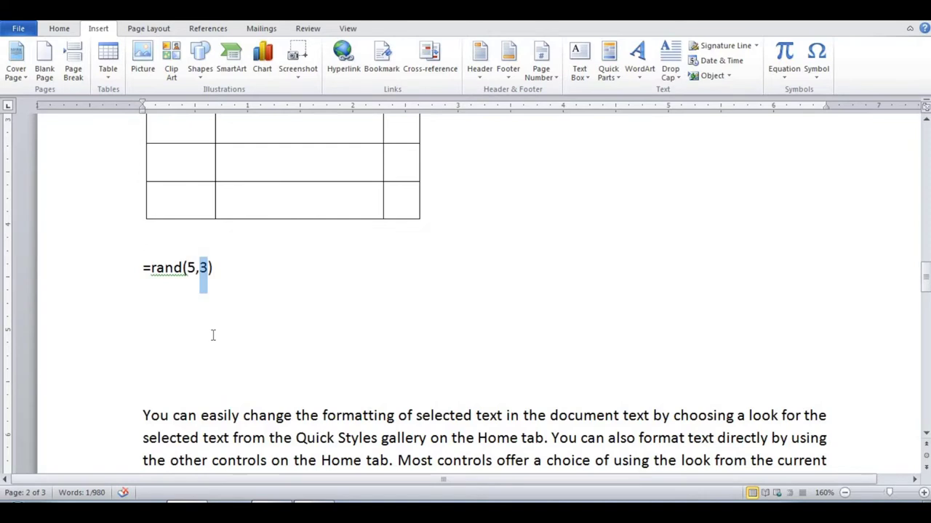
pyautogui.press('Left')
pyautogui.press('Left')
pyautogui.press('Left')
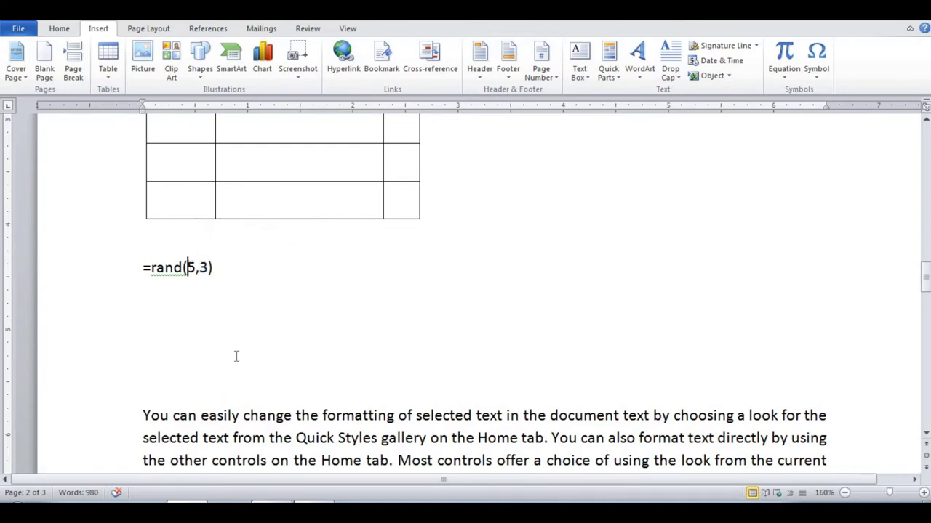
pyautogui.write('1')
pyautogui.press('Right')
pyautogui.press('Right')
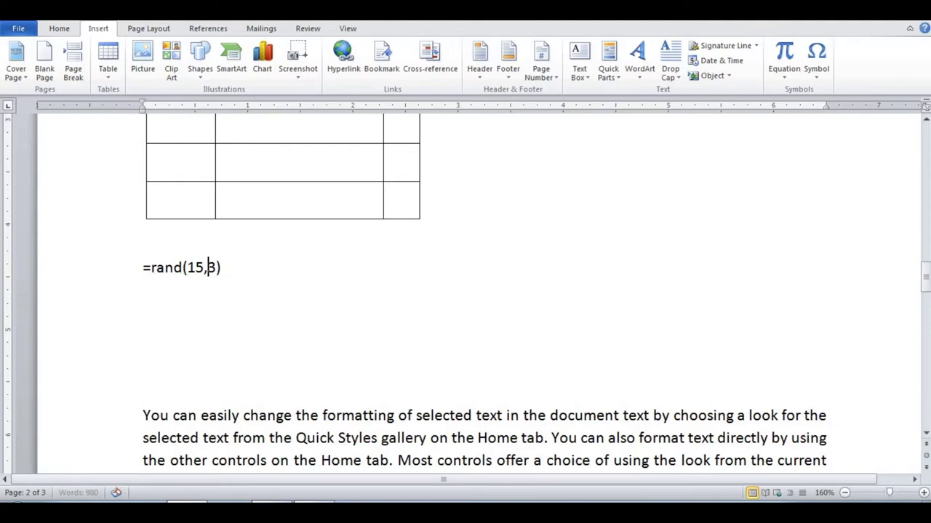
pyautogui.press('Delete')
pyautogui.write('2')
pyautogui.press('Right')
pyautogui.press('Return')
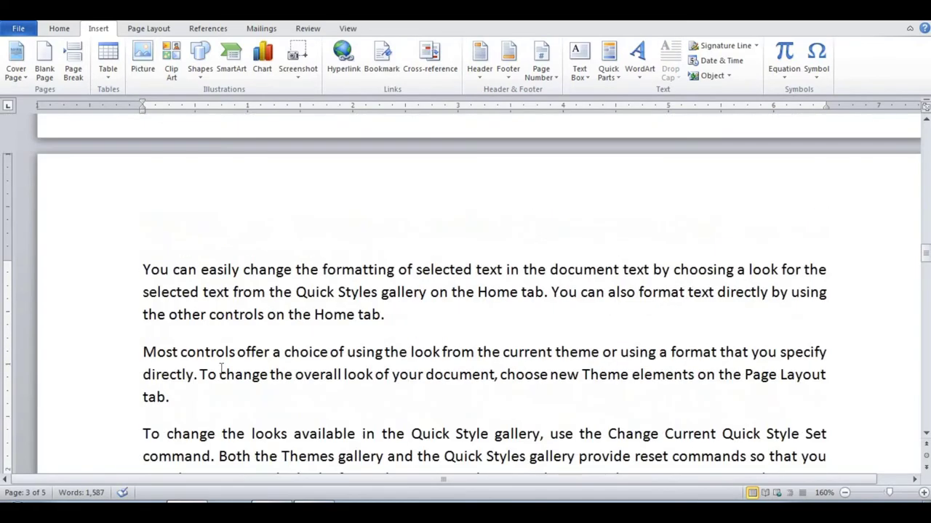
# - Scroll through the five pages of generated filler text
pyautogui.keyDown('ctrl'); pyautogui.scroll(-9, 221, 369); pyautogui.keyUp('ctrl')
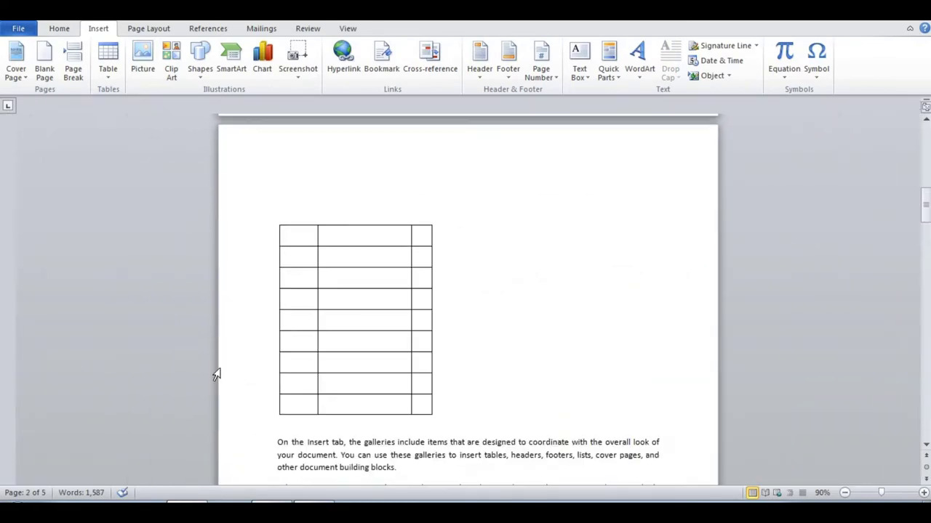
pyautogui.scroll(-1, 221, 368)
pyautogui.scroll(-4, 221, 368)
pyautogui.scroll(-1, 221, 369)
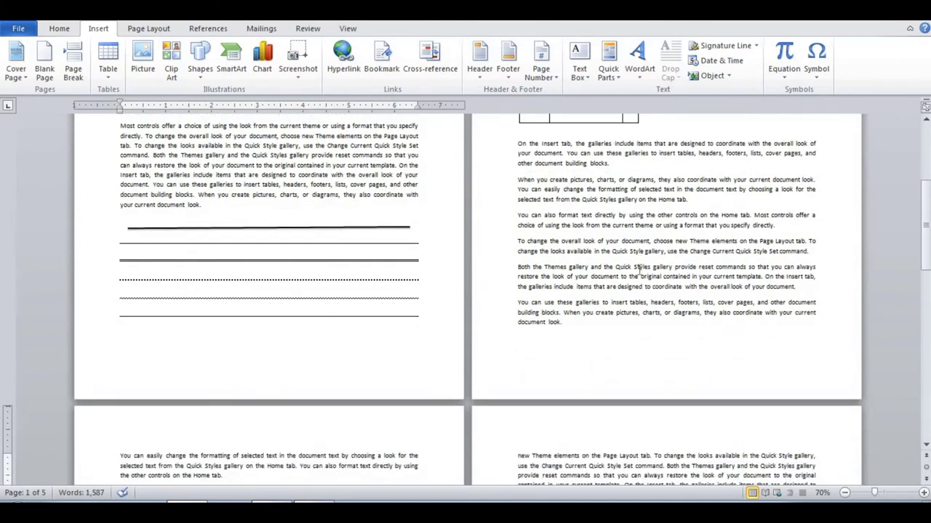
pyautogui.scroll(-1, 648, 349)
pyautogui.scroll(-3, 648, 368)
pyautogui.scroll(-2, 647, 367)
pyautogui.scroll(-1, 646, 366)
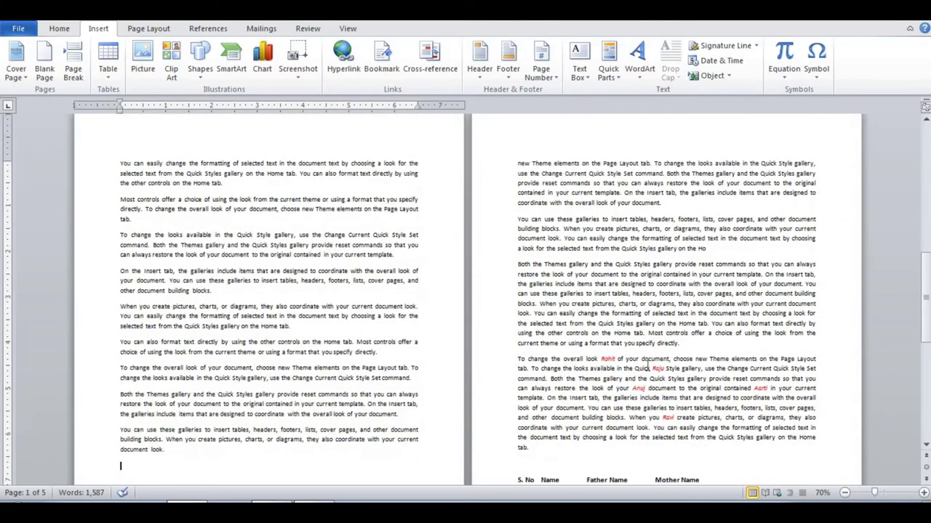
pyautogui.keyDown('ctrl'); pyautogui.scroll(7, 643, 364); pyautogui.keyUp('ctrl')
pyautogui.keyDown('ctrl'); pyautogui.scroll(2, 642, 364); pyautogui.keyUp('ctrl')
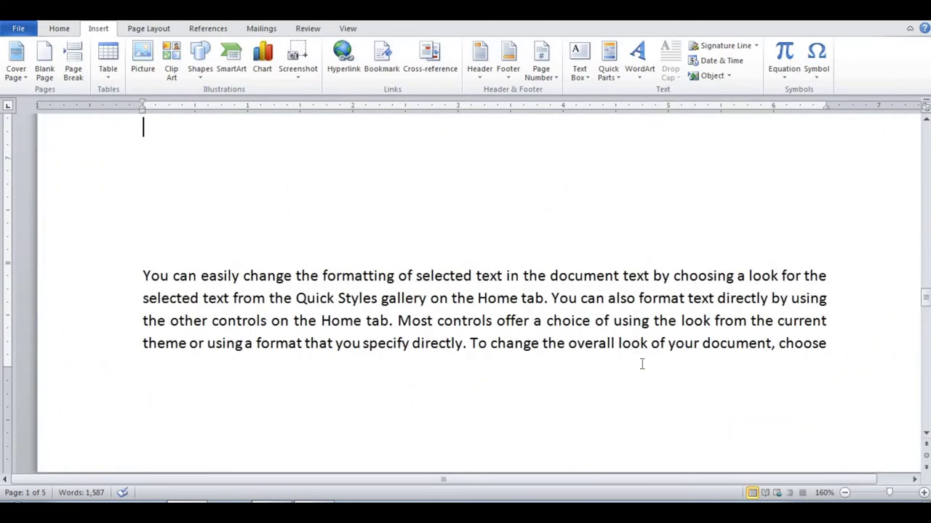
# - Undo, change the formula to =rand(111) and expand it into 16 pages of filler
pyautogui.hotkey('ctrl', 'z')
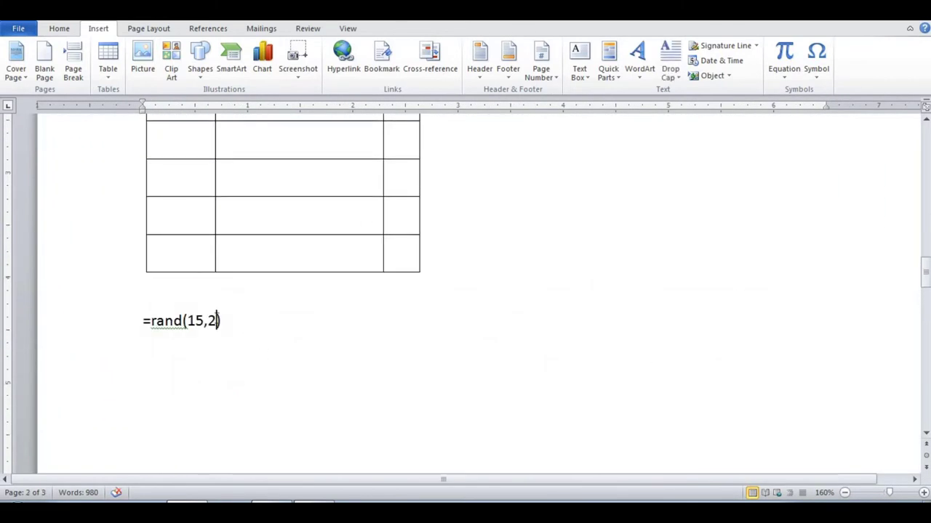
pyautogui.moveTo(219, 321); pyautogui.dragTo(188, 321)
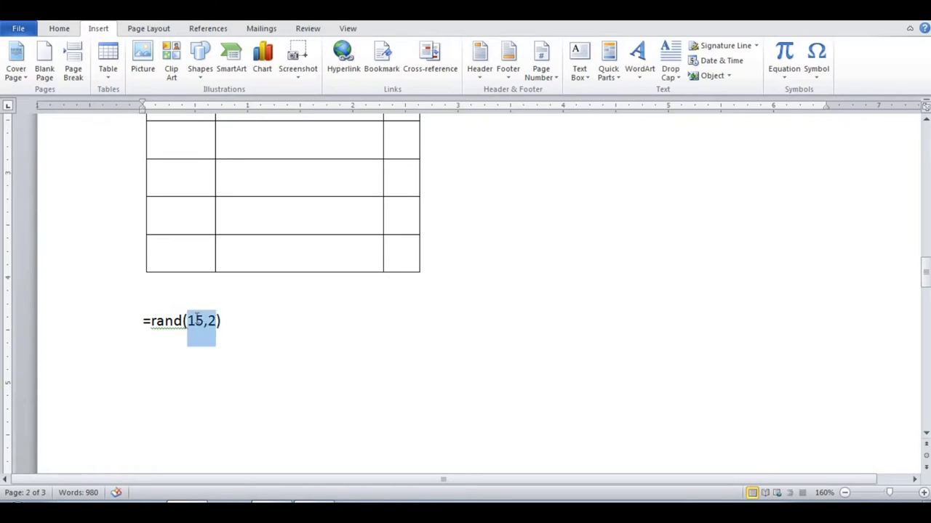
pyautogui.write('111)')
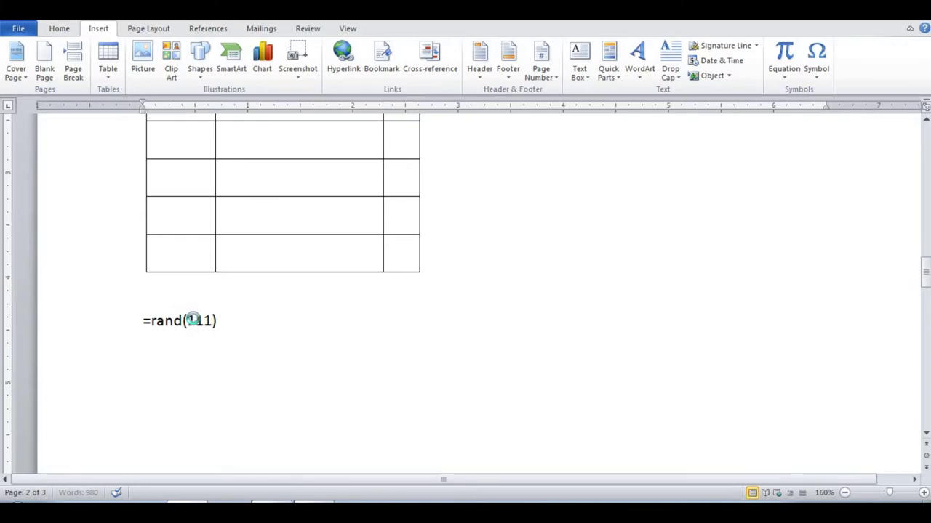
pyautogui.press('Return')
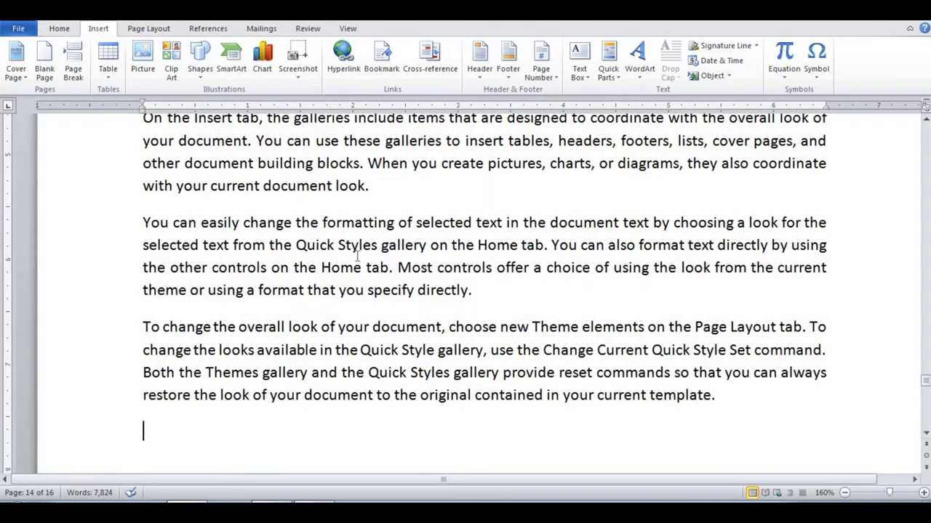
pyautogui.keyDown('ctrl'); pyautogui.scroll(-8, 357, 256); pyautogui.keyUp('ctrl')
pyautogui.scroll(5, 357, 256)
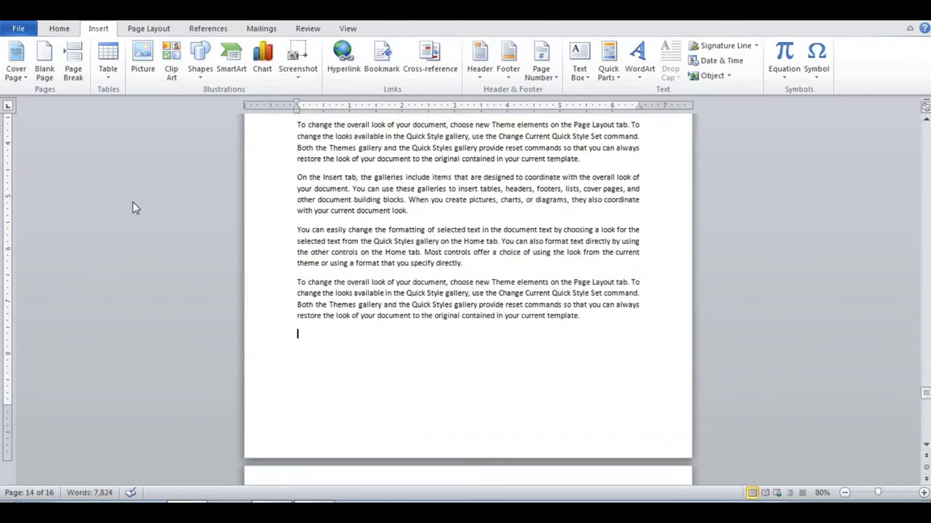
pyautogui.hotkey('ctrl', 'v')
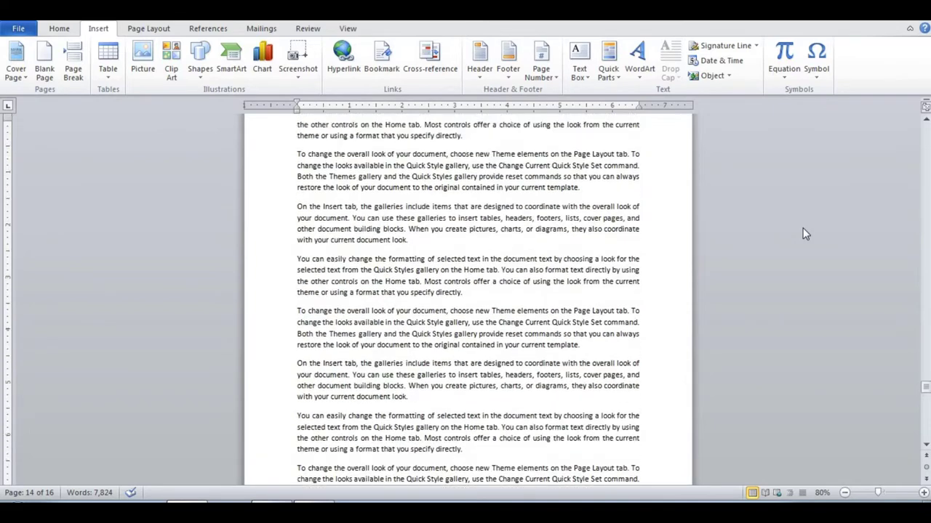
pyautogui.scroll(-3, 802, 228)
pyautogui.scroll(-3, 803, 229)
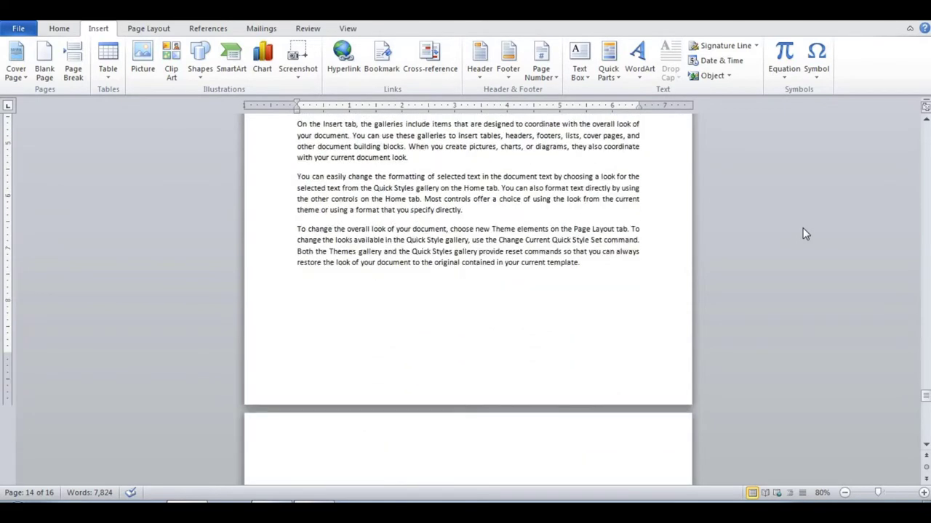
pyautogui.scroll(-3, 803, 228)
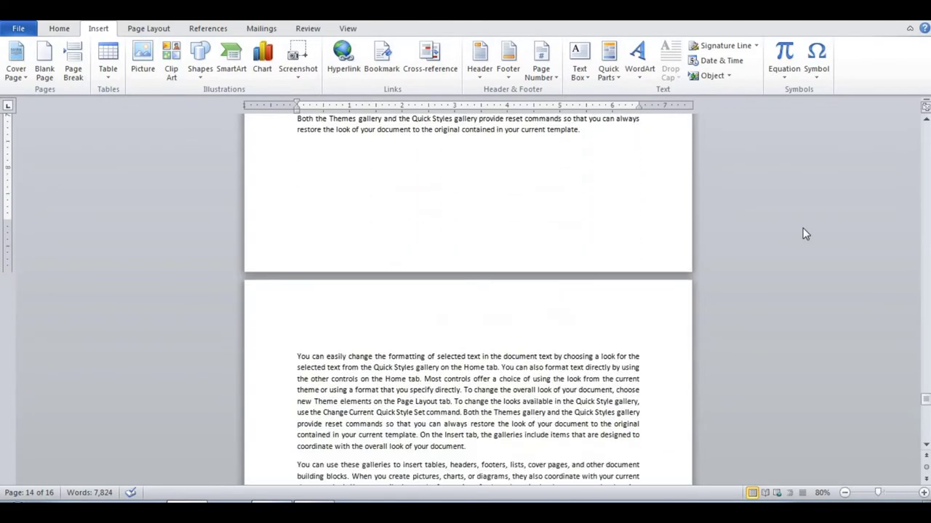
# - Set Word's colour scheme to Black in Word Options
pyautogui.click(17, 31)
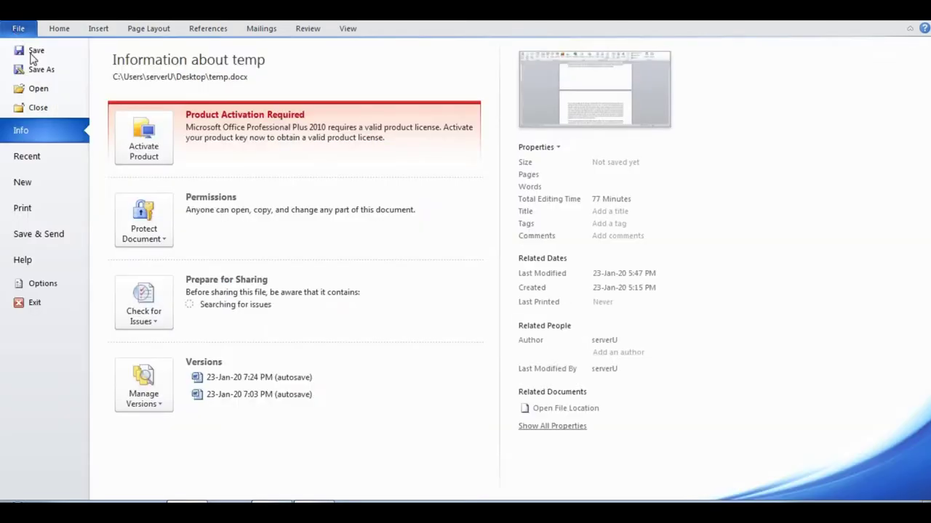
pyautogui.click(50, 288)
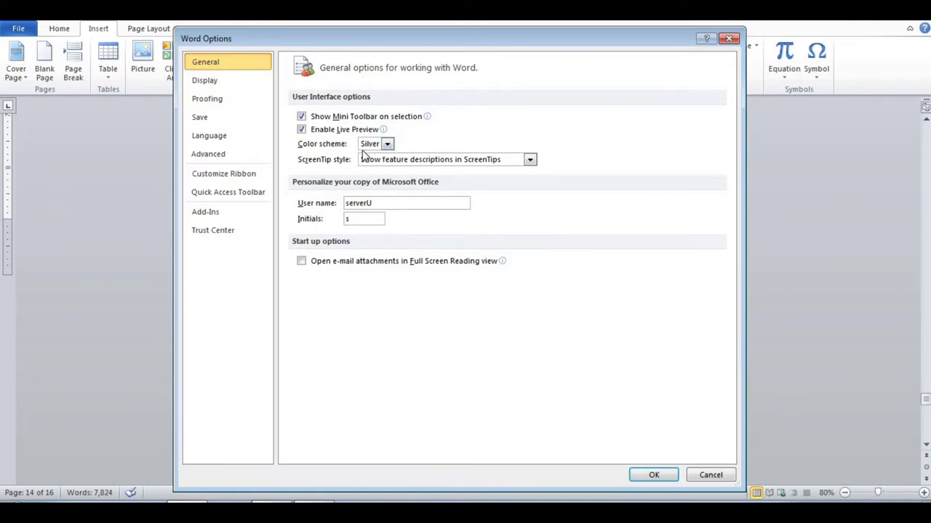
pyautogui.click(388, 147)
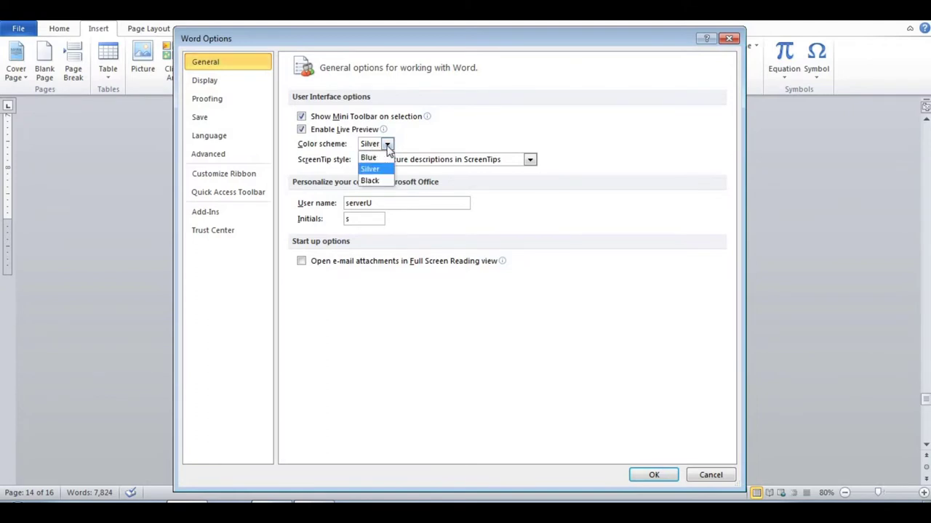
pyautogui.click(374, 181)
pyautogui.click(653, 475)
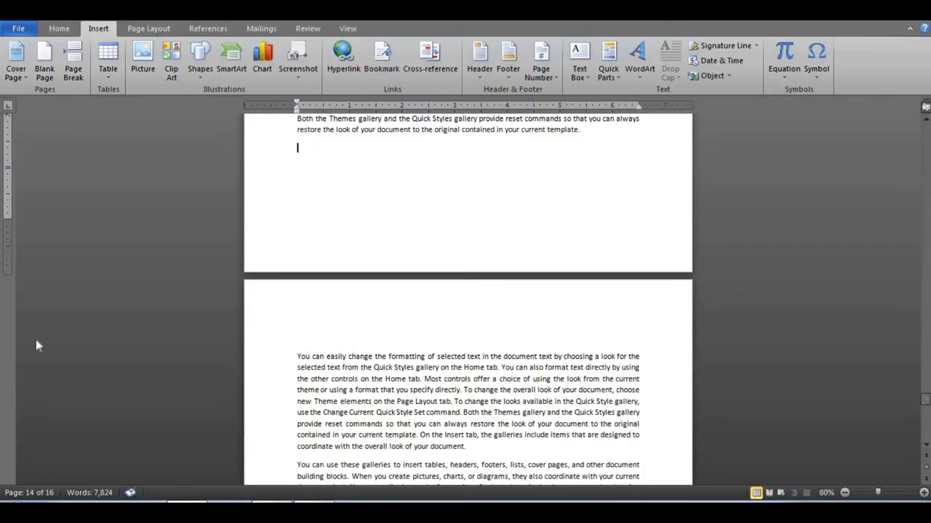
# - Switch the colour scheme to Blue instead, then insert a page break
pyautogui.scroll(3, 74, 294)
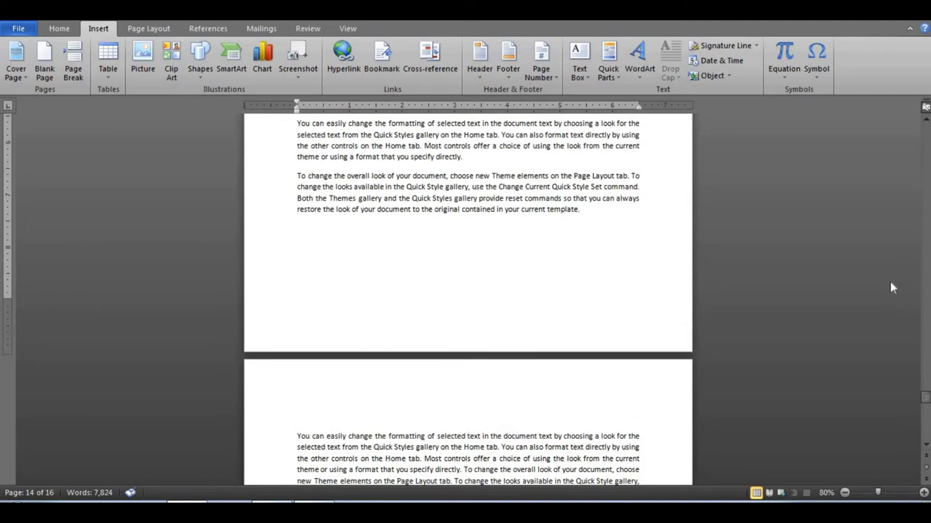
pyautogui.click(18, 28)
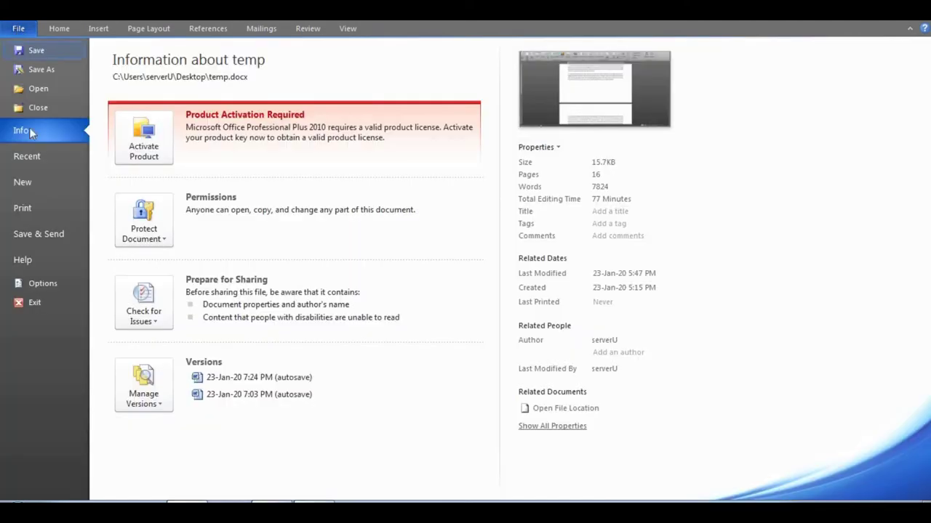
pyautogui.click(54, 283)
pyautogui.click(389, 144)
pyautogui.click(369, 157)
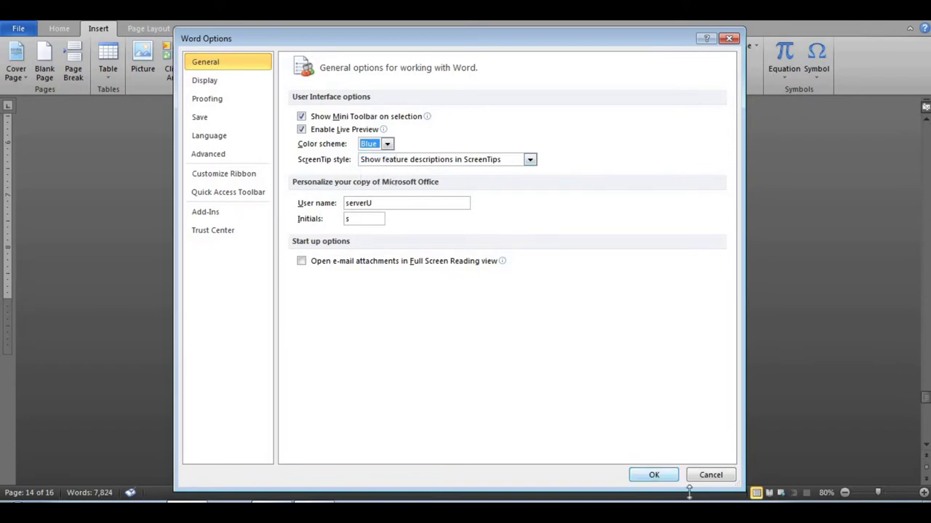
pyautogui.click(659, 478)
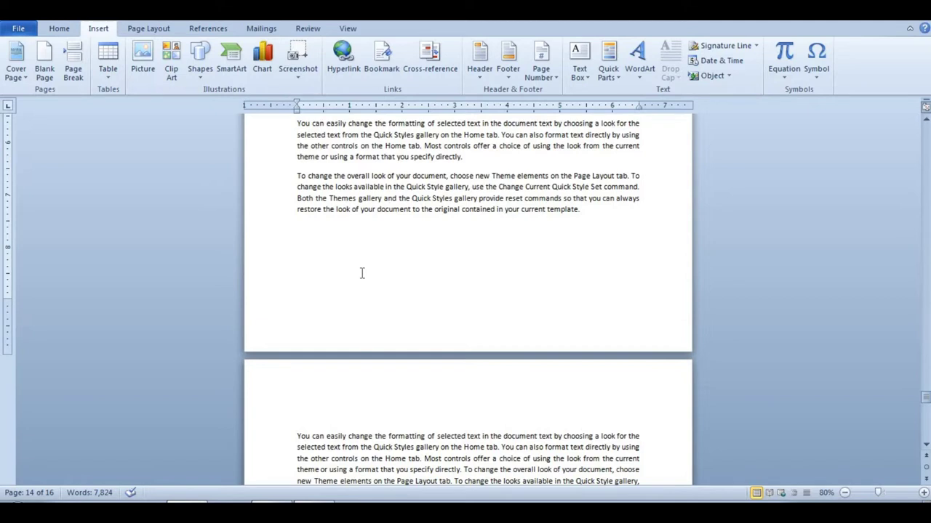
pyautogui.hotkey('ctrl', 'Return')
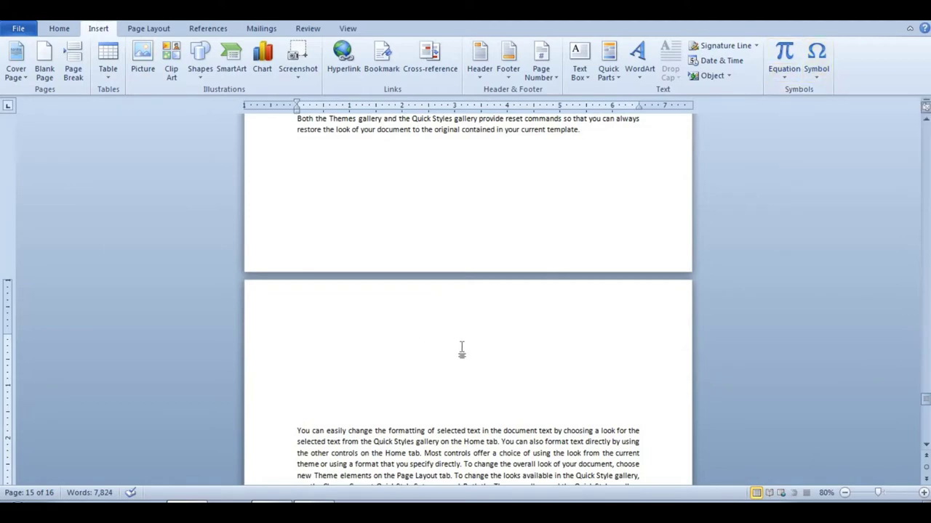
# - Type :) and :( on separate lines to get smiley and frowning faces
pyautogui.scroll(4, 461, 349)
pyautogui.scroll(1, 459, 348)
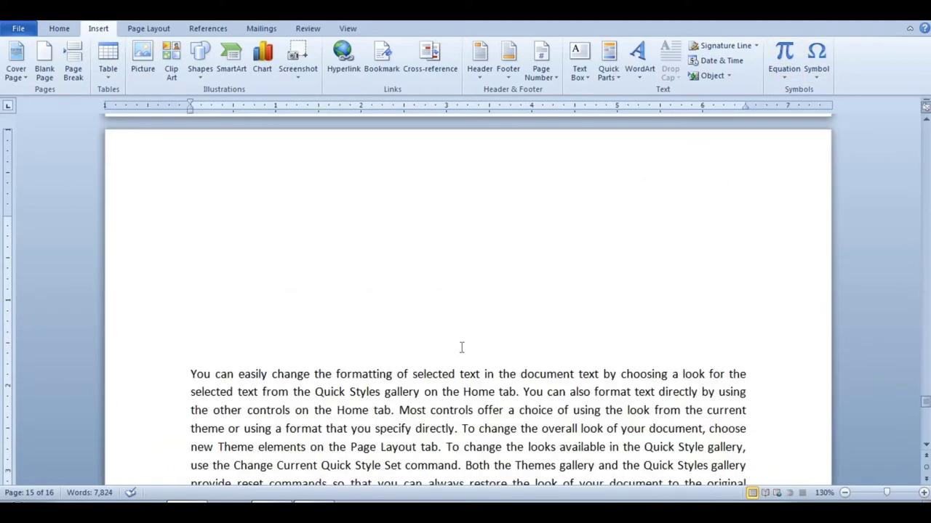
pyautogui.scroll(1, 344, 368)
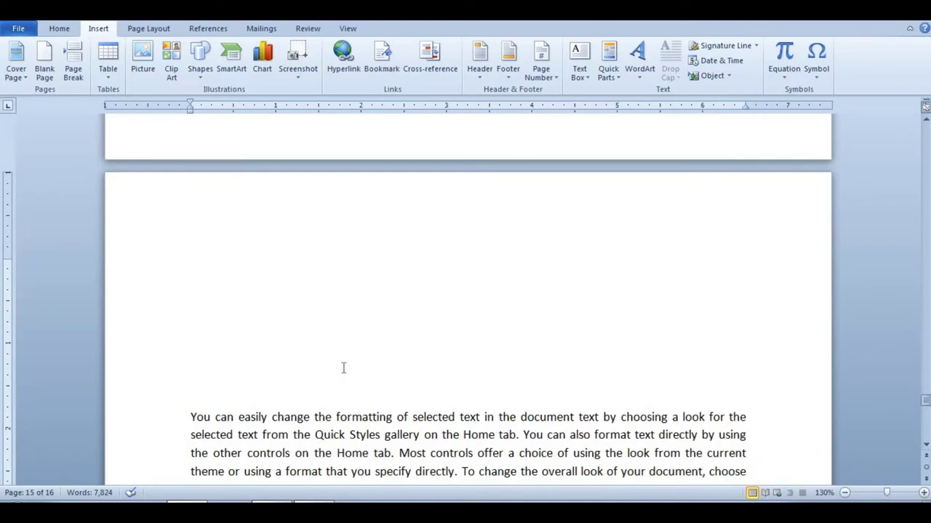
pyautogui.write(':')
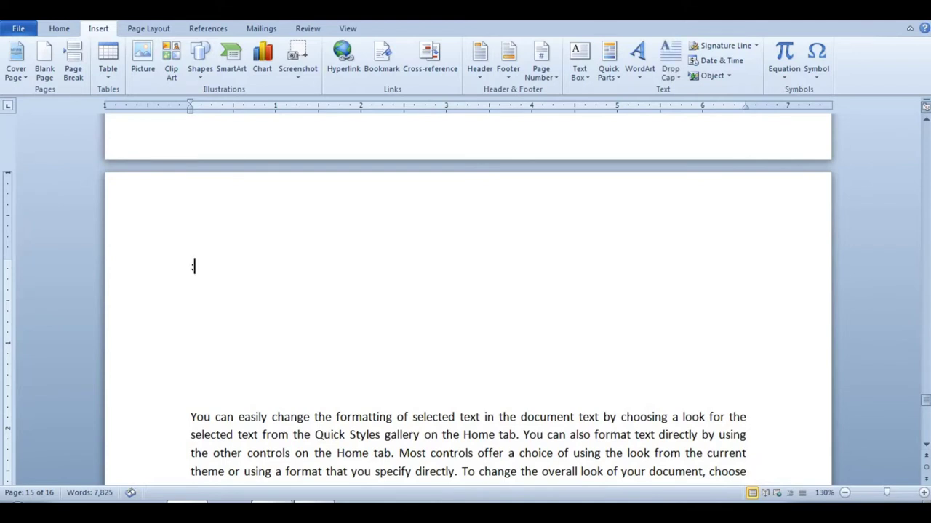
pyautogui.write(')')
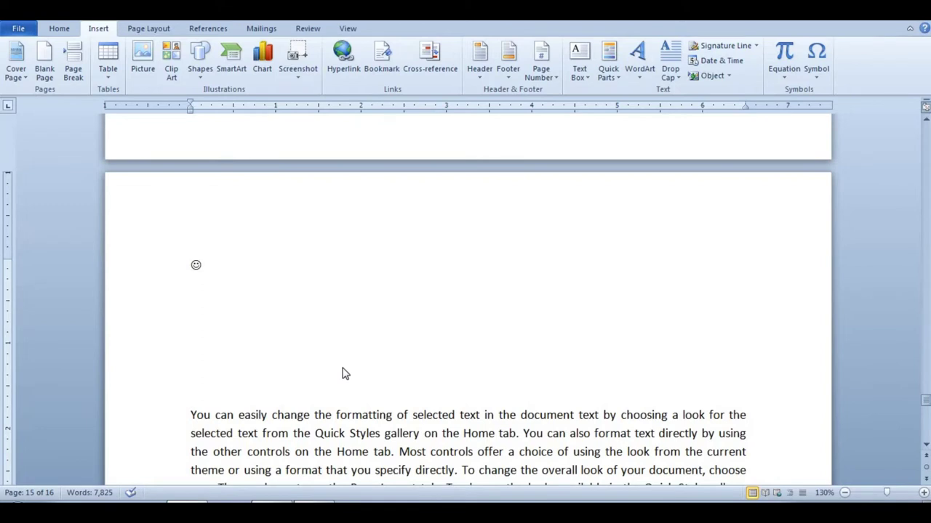
pyautogui.scroll(10, 345, 374)
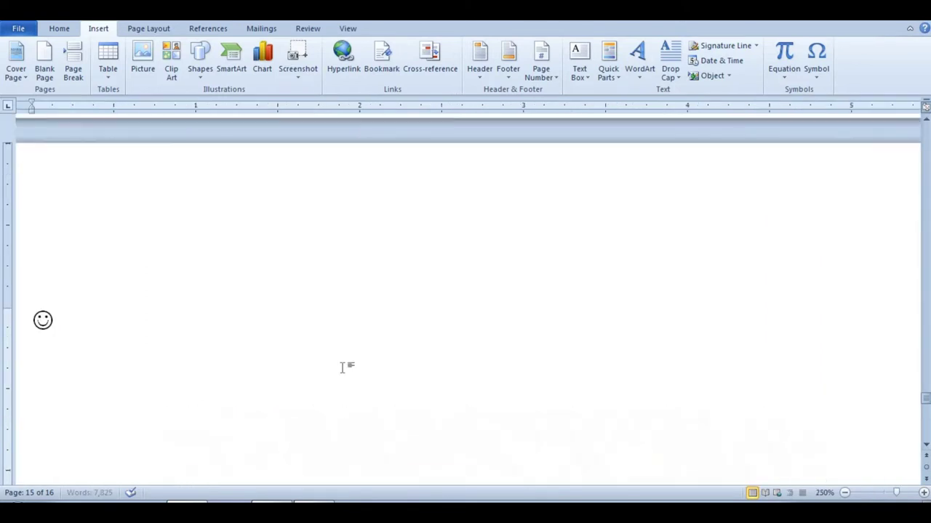
pyautogui.scroll(8, 342, 365)
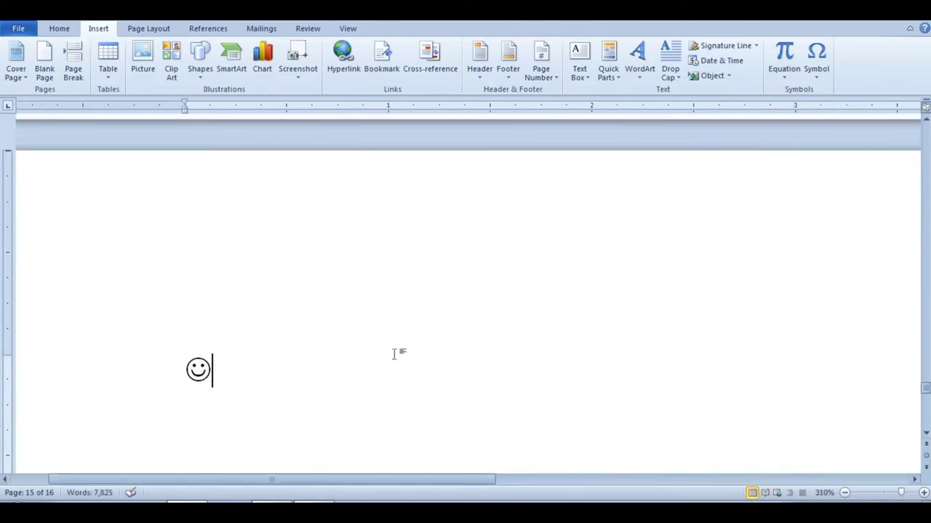
pyautogui.scroll(-2, 412, 342)
pyautogui.press('Return')
pyautogui.write(':')
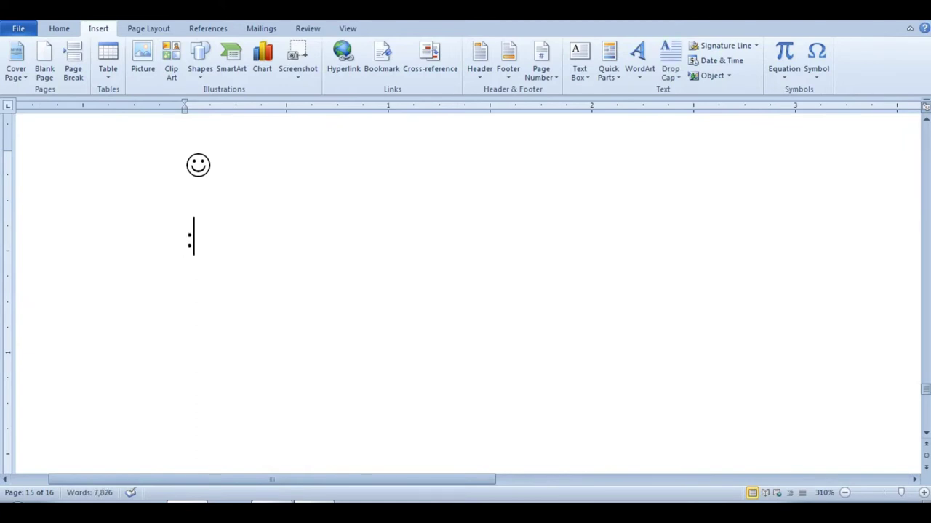
pyautogui.write('(')
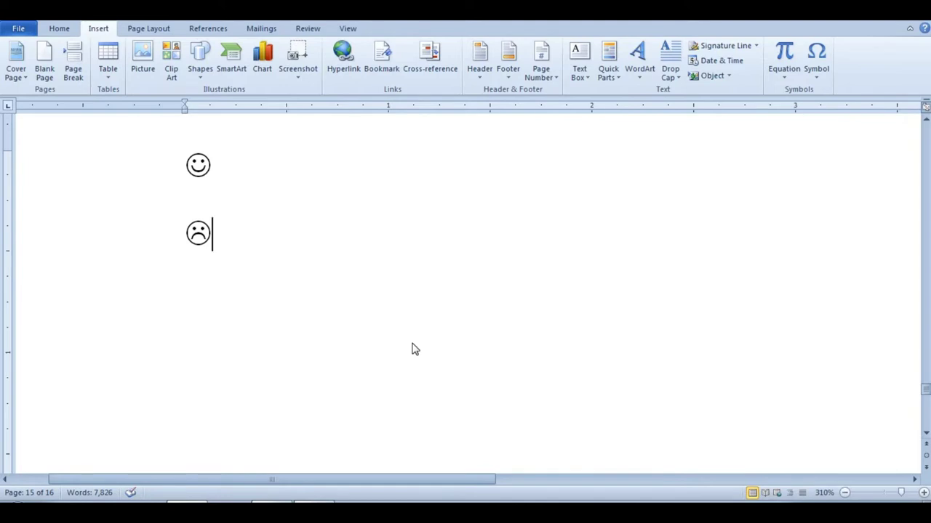
pyautogui.press('Return')
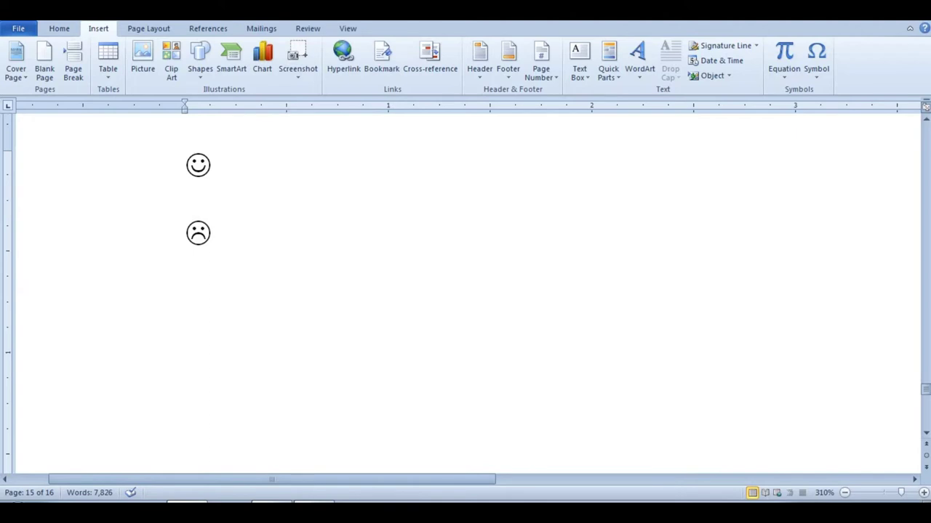
# - Add arrows by typing -->, ==>, <==, <-- and <=> on separate lines
pyautogui.write('--')
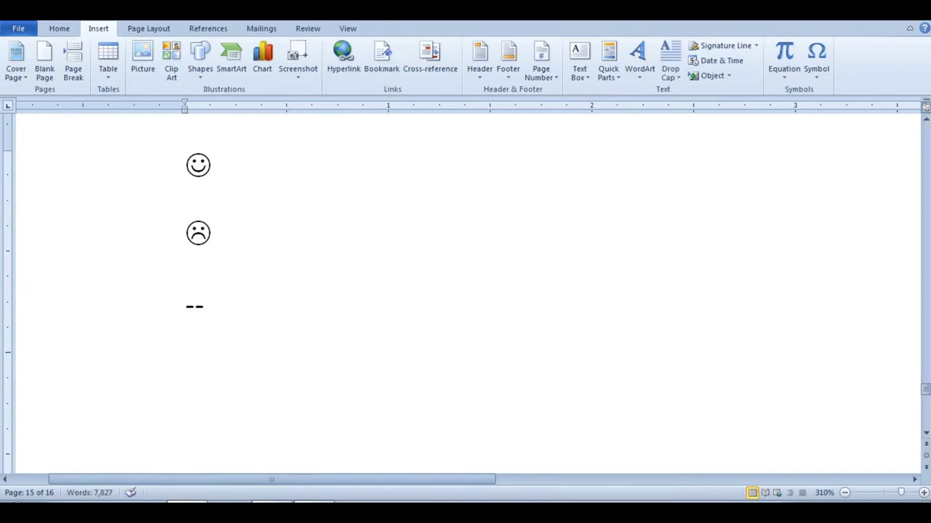
pyautogui.write('>')
pyautogui.press('Return')
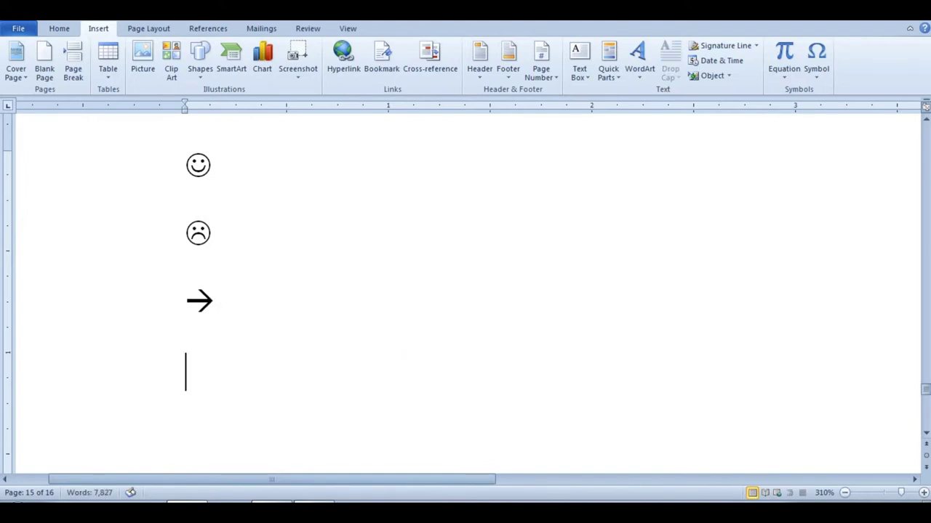
pyautogui.write('==')
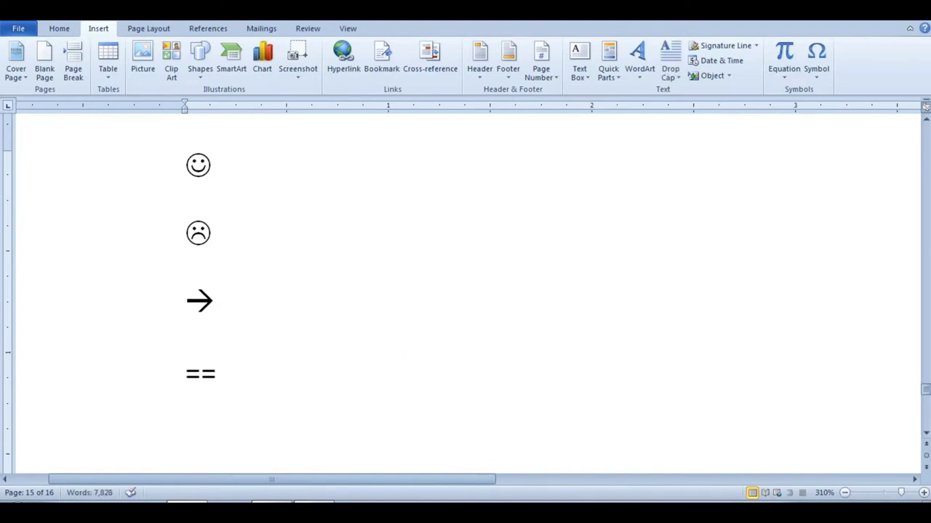
pyautogui.write('>')
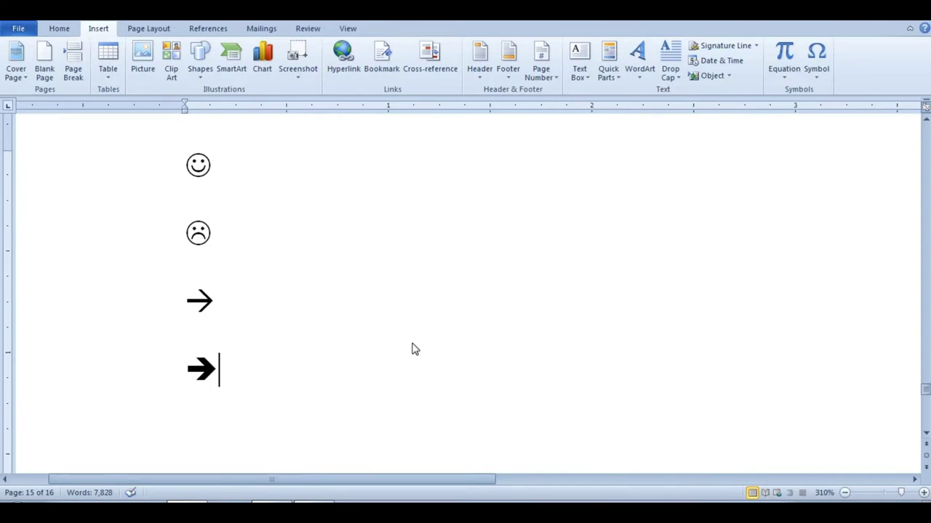
pyautogui.press('Return')
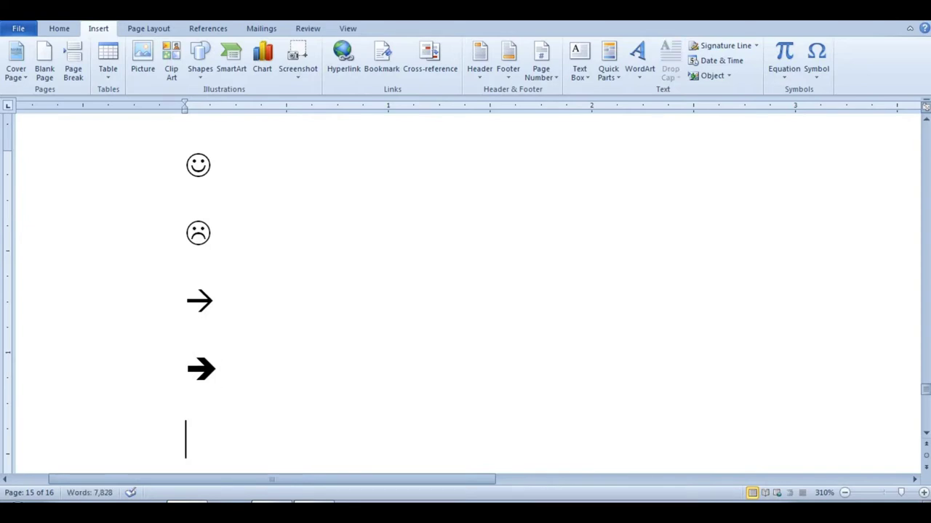
pyautogui.write('<==')
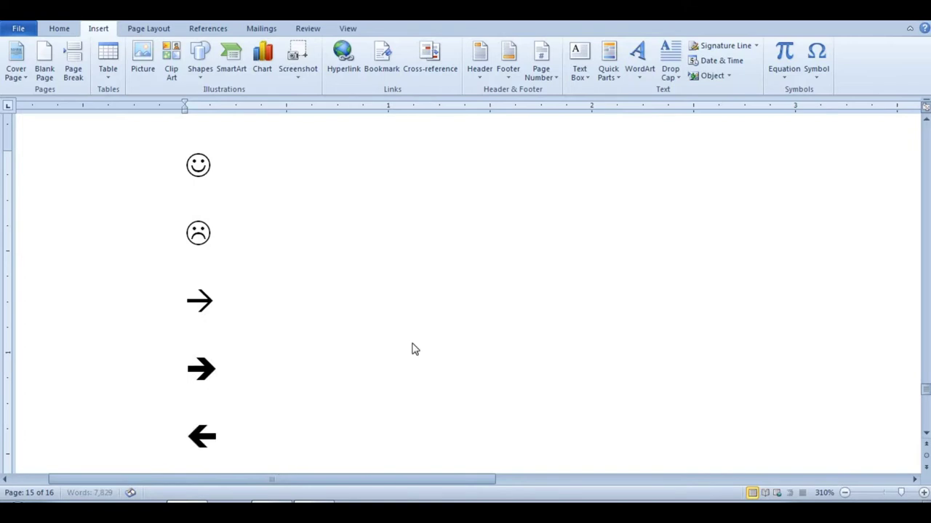
pyautogui.press('Return')
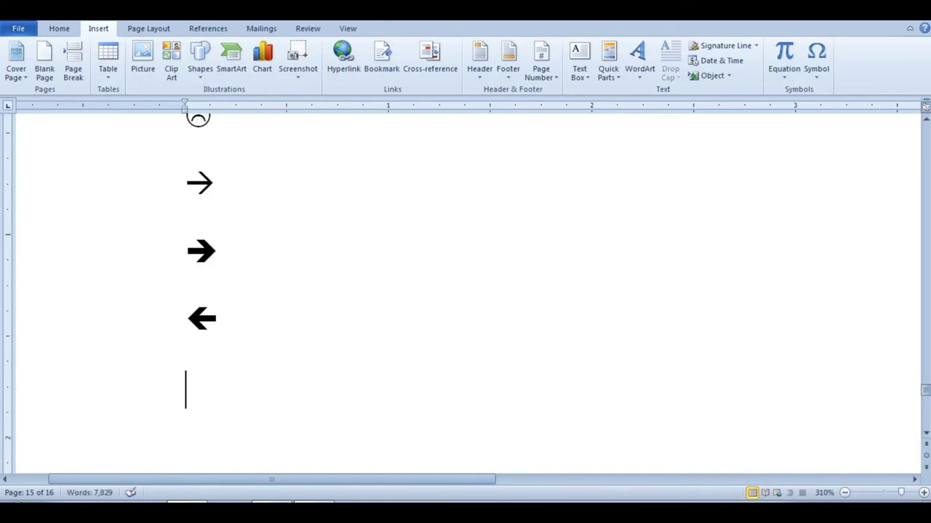
pyautogui.write('<--')
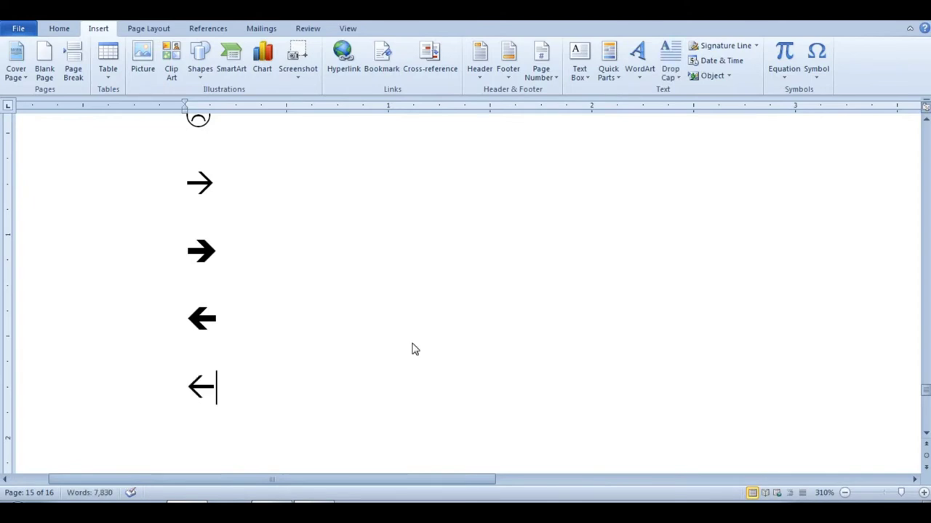
pyautogui.press('Return')
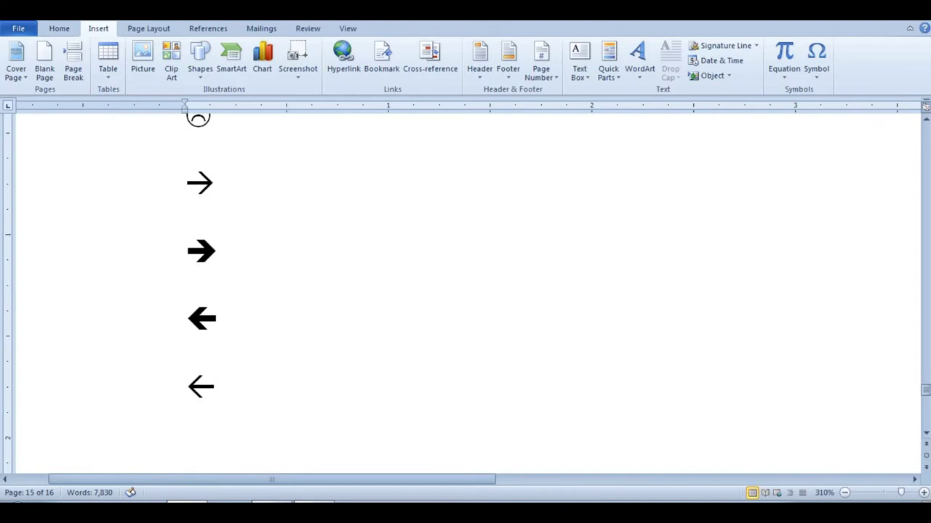
pyautogui.write('<=')
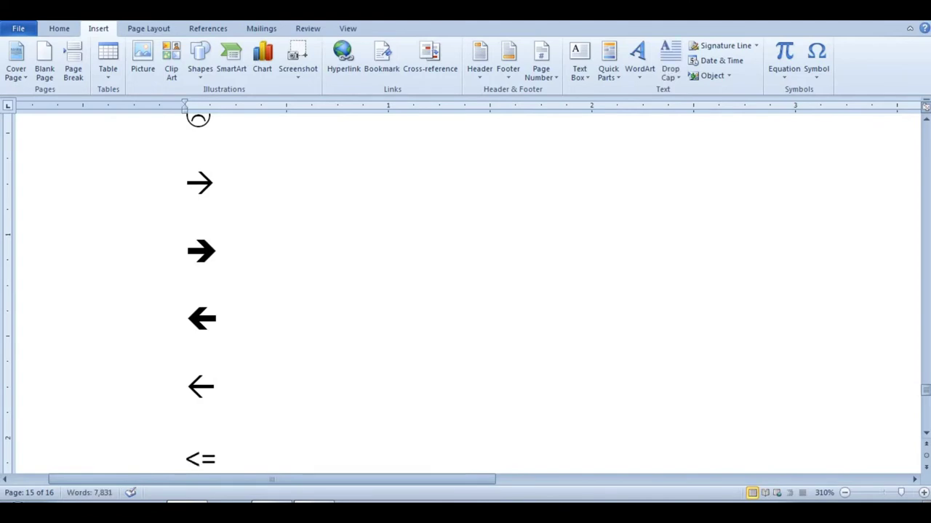
pyautogui.write('>')
pyautogui.press('Return')
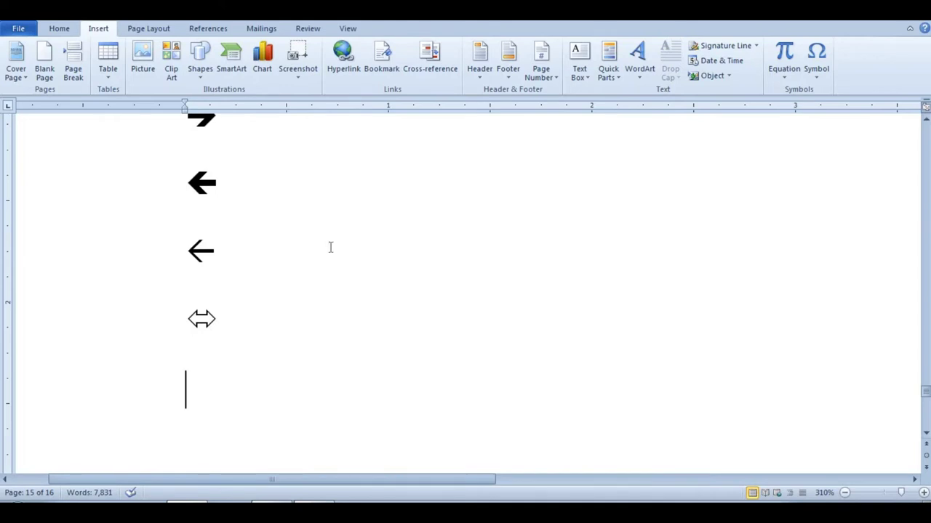
pyautogui.scroll(3, 218, 140)
pyautogui.scroll(2, 199, 376)
pyautogui.scroll(-3, 200, 376)
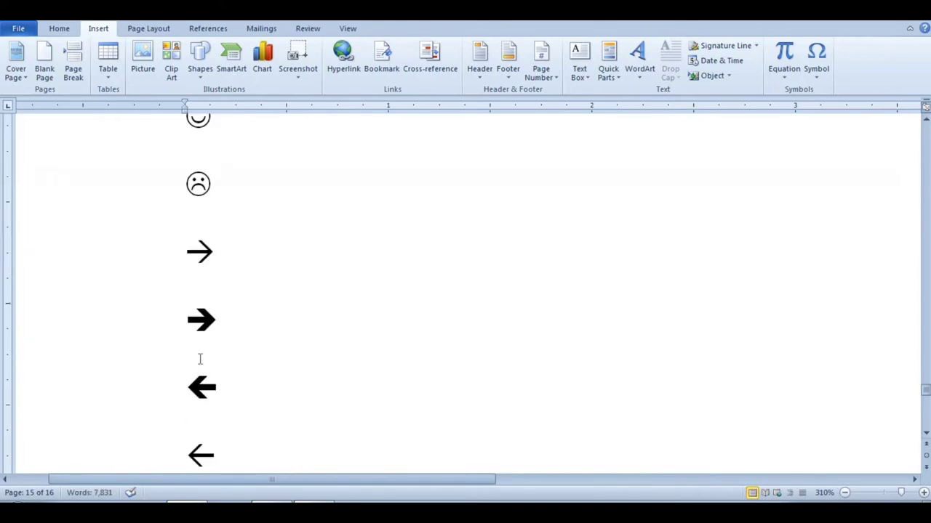
pyautogui.scroll(-3, 203, 282)
pyautogui.keyDown('ctrl'); pyautogui.scroll(-10, 198, 287); pyautogui.keyUp('ctrl')
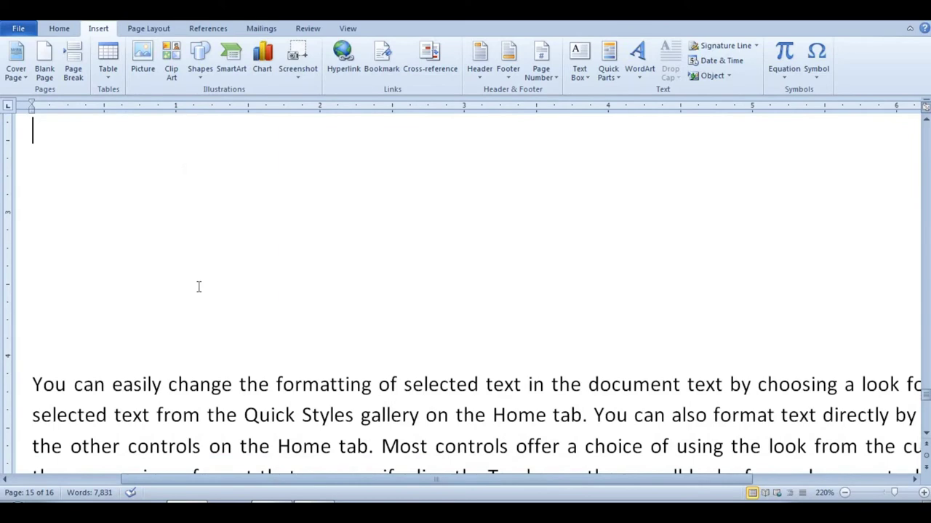
pyautogui.keyDown('ctrl'); pyautogui.scroll(-7, 199, 286); pyautogui.keyUp('ctrl')
pyautogui.keyDown('ctrl'); pyautogui.scroll(-2, 197, 290); pyautogui.keyUp('ctrl')
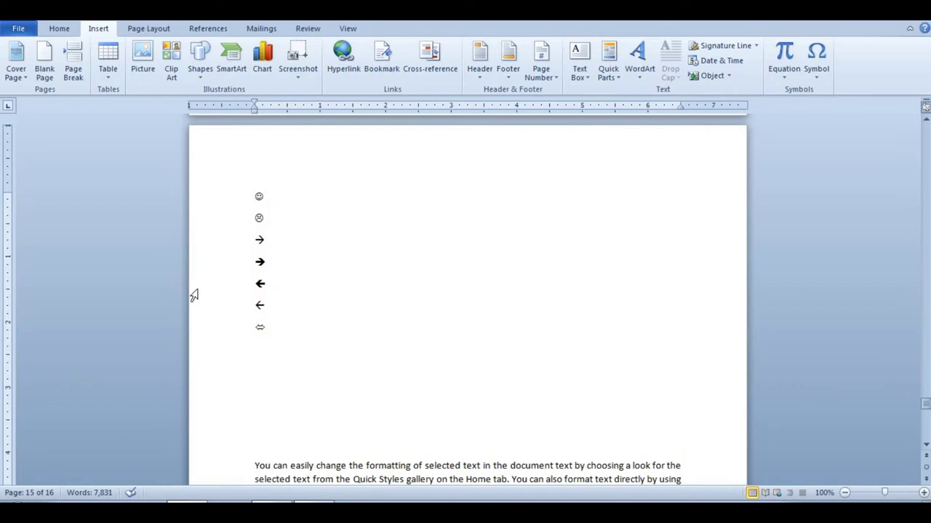
pyautogui.scroll(-5, 528, 287)
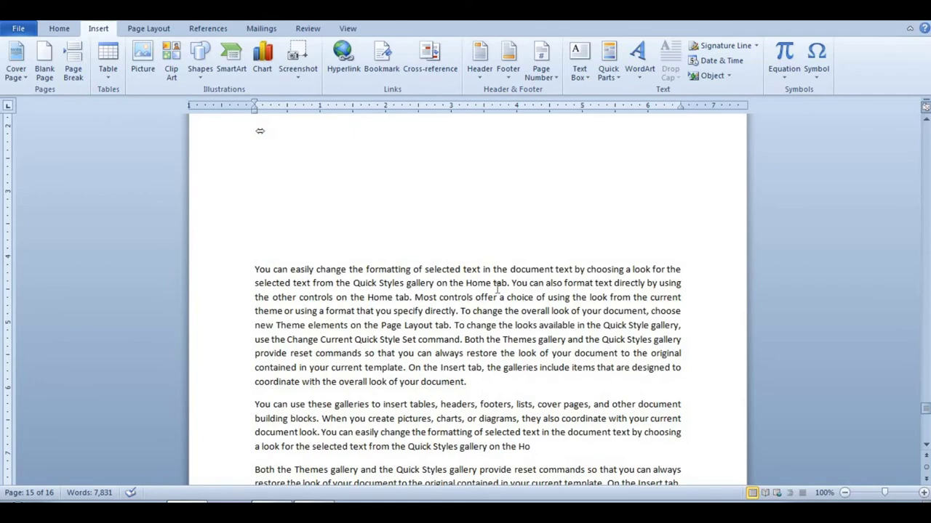
pyautogui.keyDown('ctrl'); pyautogui.scroll(1, 498, 289); pyautogui.keyUp('ctrl')
pyautogui.keyDown('ctrl'); pyautogui.scroll(1, 498, 288); pyautogui.keyUp('ctrl')
pyautogui.scroll(-5, 498, 289)
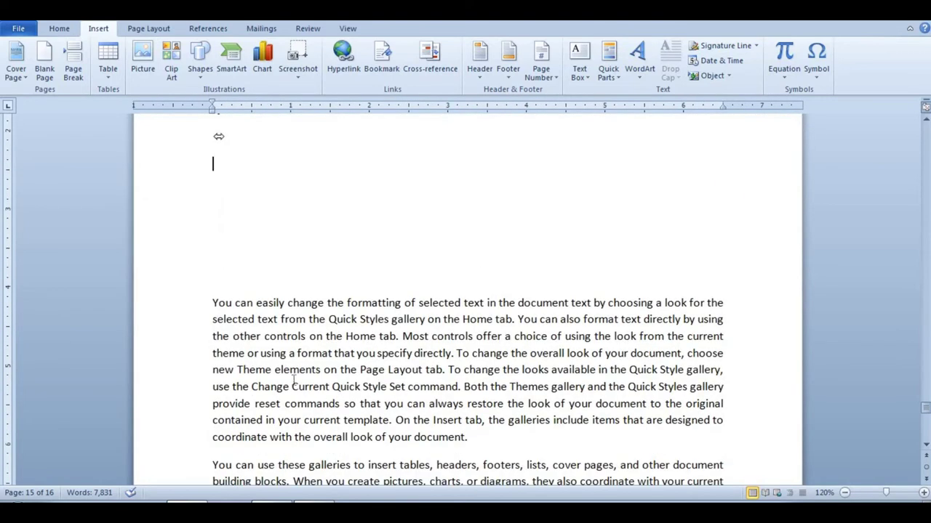
pyautogui.scroll(-1, 370, 322)
pyautogui.scroll(-1, 374, 324)
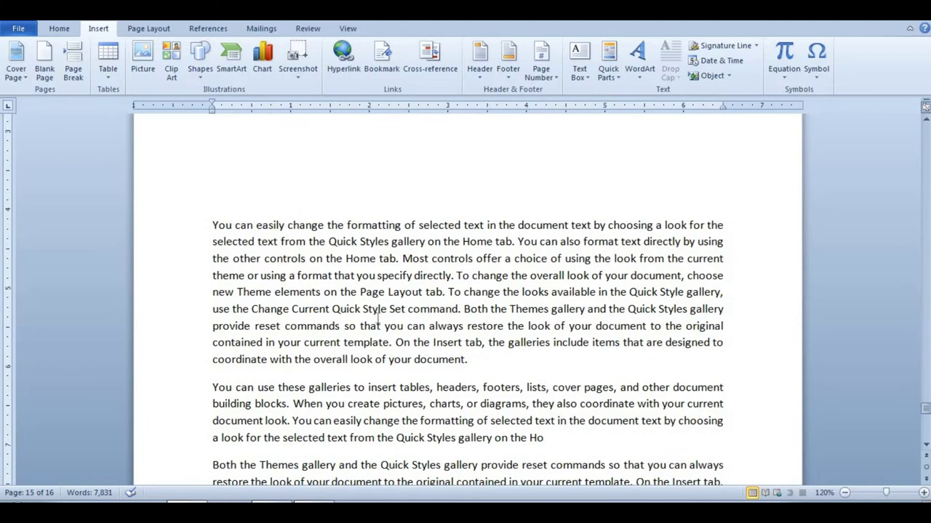
# - Double-click several single words, then Ctrl+click to select the 'Most controls offer a choice' sentence
pyautogui.doubleClick(370, 225)
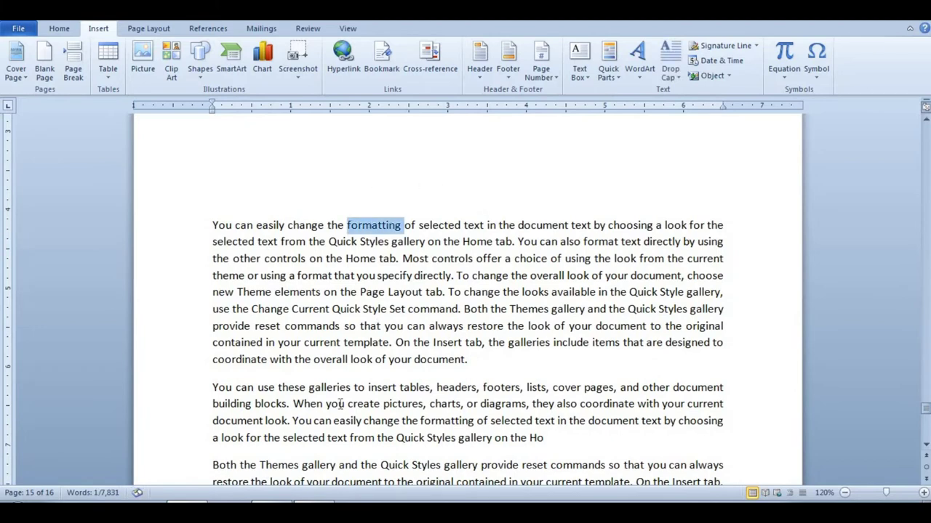
pyautogui.doubleClick(419, 258)
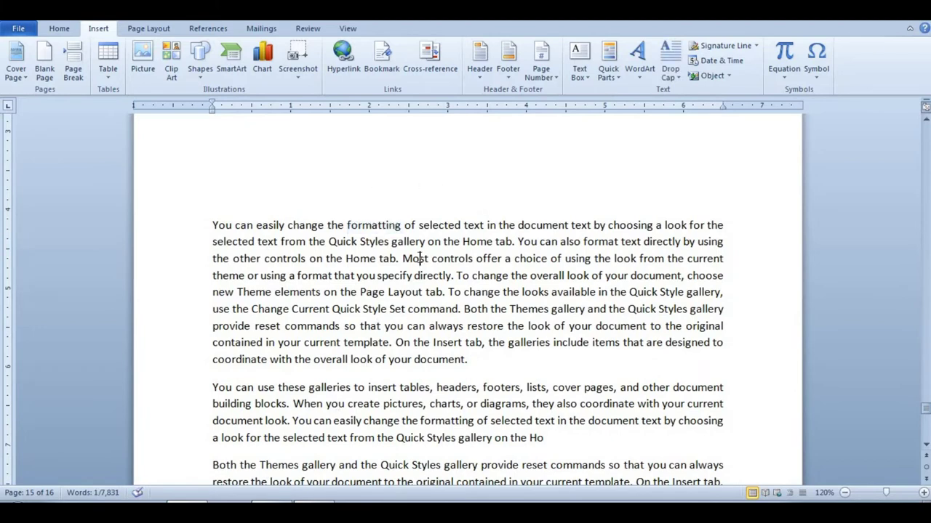
pyautogui.doubleClick(584, 259)
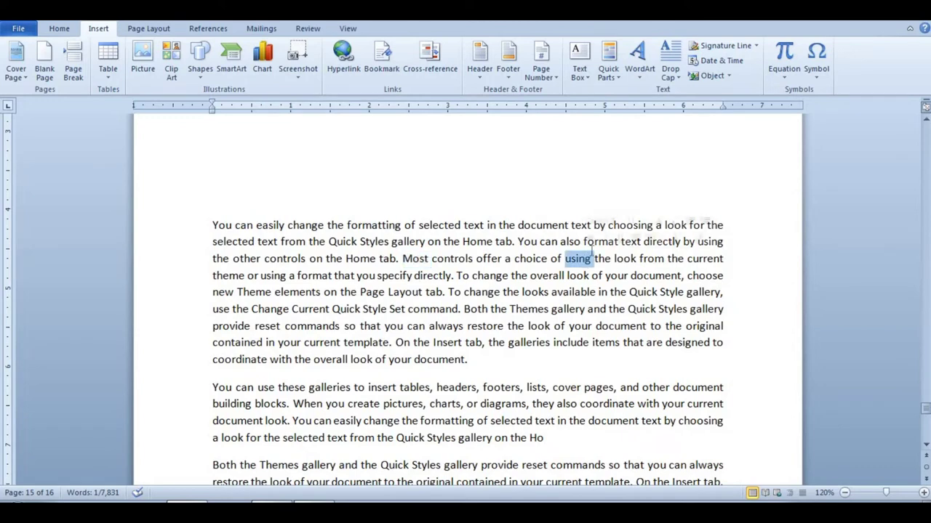
pyautogui.doubleClick(535, 228)
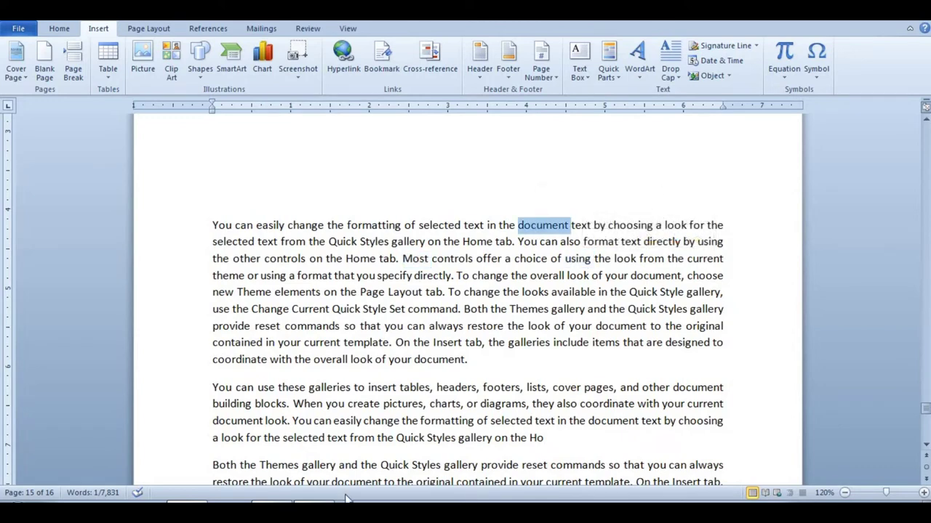
pyautogui.click(225, 274)
pyautogui.doubleClick(225, 274)
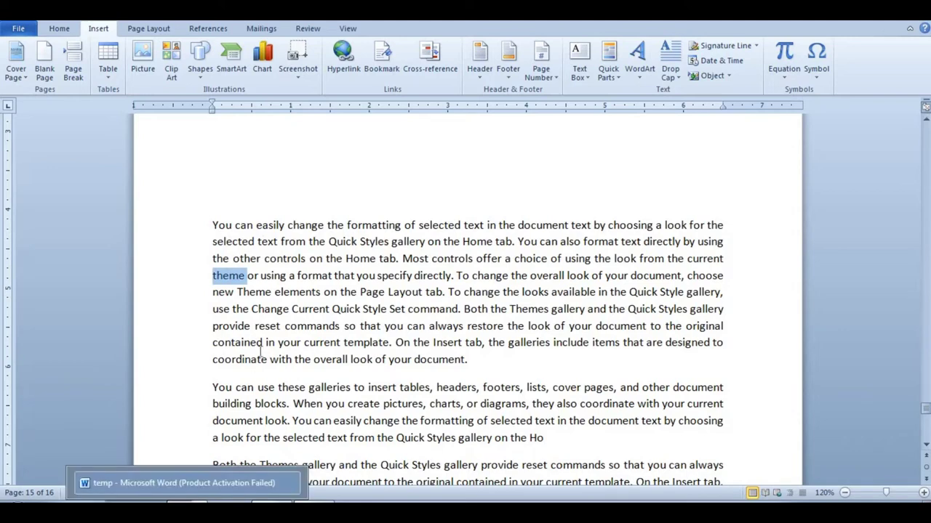
pyautogui.click(305, 291)
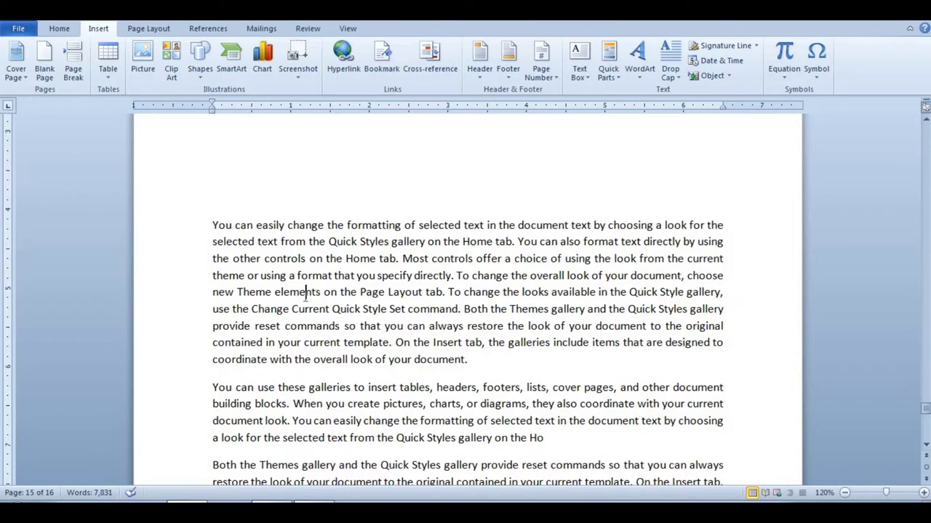
pyautogui.keyDown('ctrl'); pyautogui.click(316, 275); pyautogui.keyUp('ctrl')
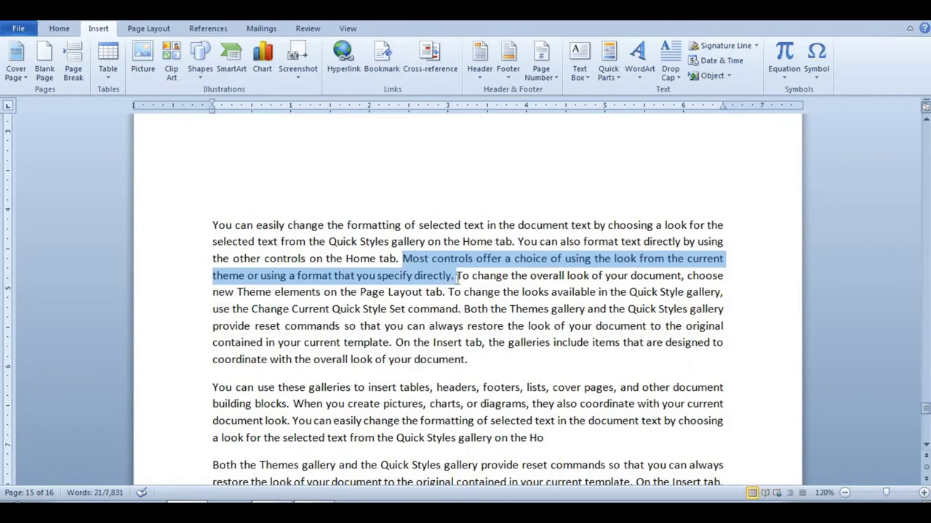
pyautogui.click(481, 294)
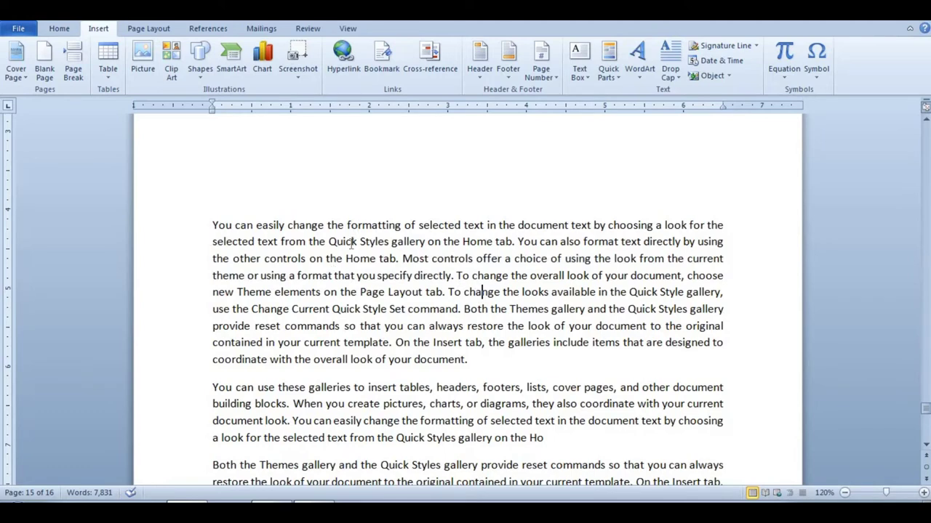
pyautogui.keyDown('ctrl'); pyautogui.click(352, 243); pyautogui.keyUp('ctrl')
pyautogui.doubleClick(352, 242)
pyautogui.click(365, 243)
pyautogui.keyDown('ctrl'); pyautogui.click(367, 244); pyautogui.keyUp('ctrl')
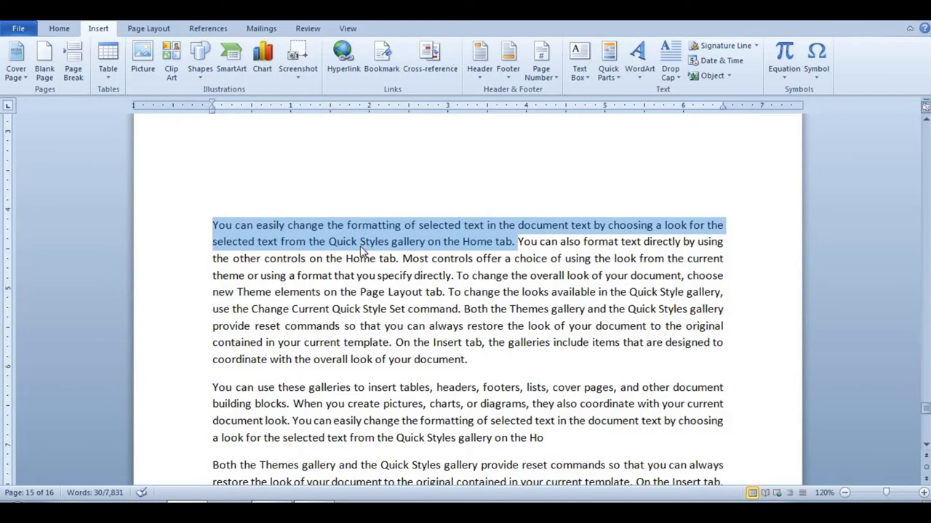
pyautogui.click(389, 405)
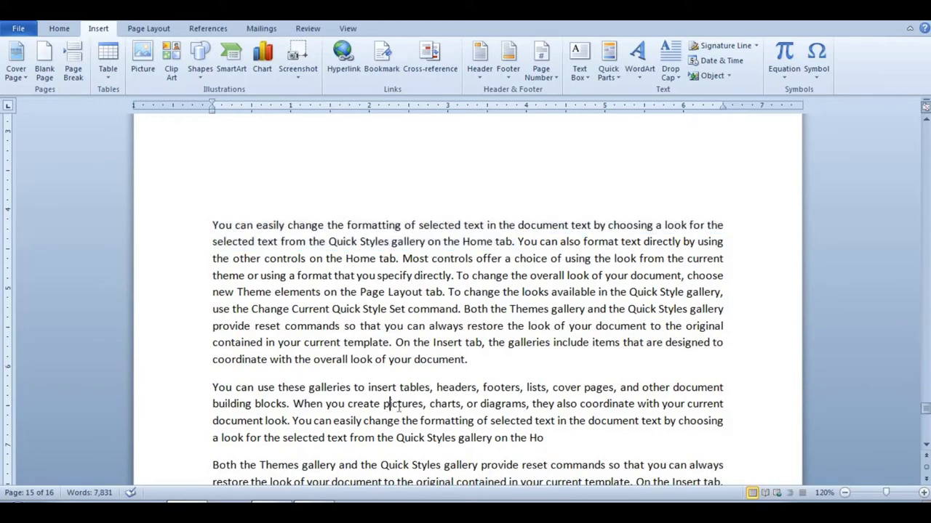
pyautogui.keyDown('ctrl'); pyautogui.click(438, 421); pyautogui.keyUp('ctrl')
pyautogui.scroll(-1, 432, 426)
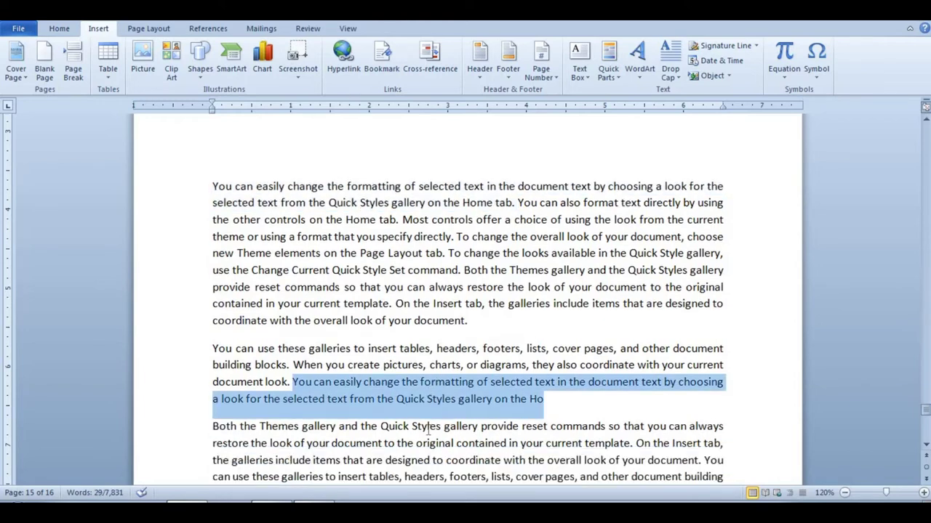
pyautogui.scroll(-3, 429, 429)
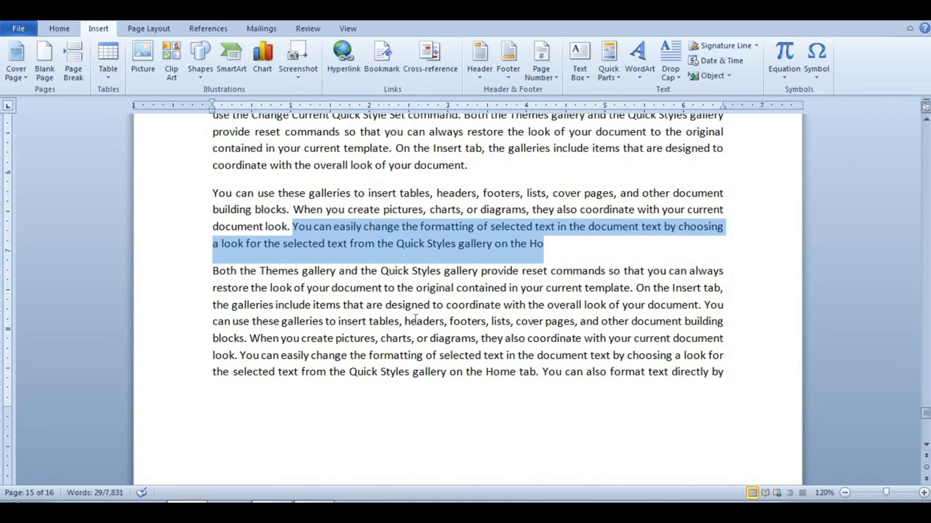
pyautogui.click(420, 324)
pyautogui.keyDown('ctrl'); pyautogui.click(420, 324); pyautogui.keyUp('ctrl')
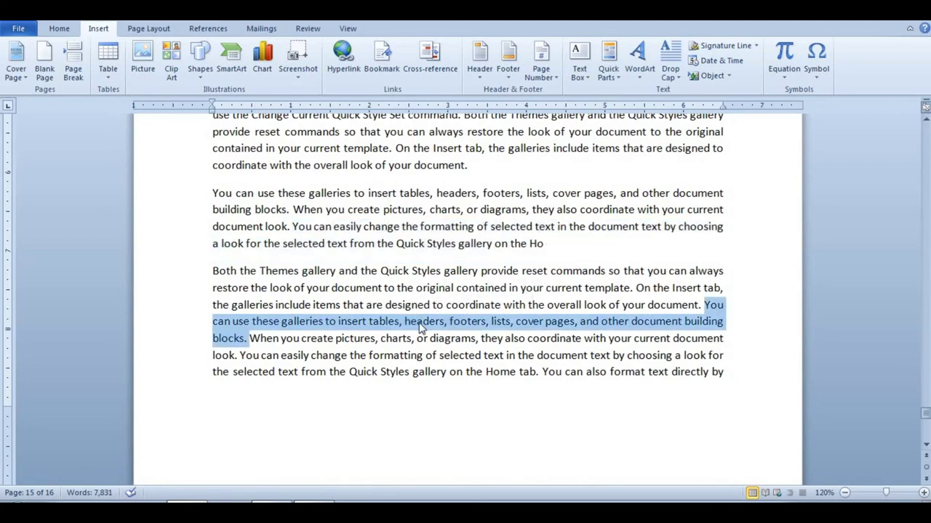
pyautogui.keyDown('ctrl'); pyautogui.doubleClick(411, 227); pyautogui.keyUp('ctrl')
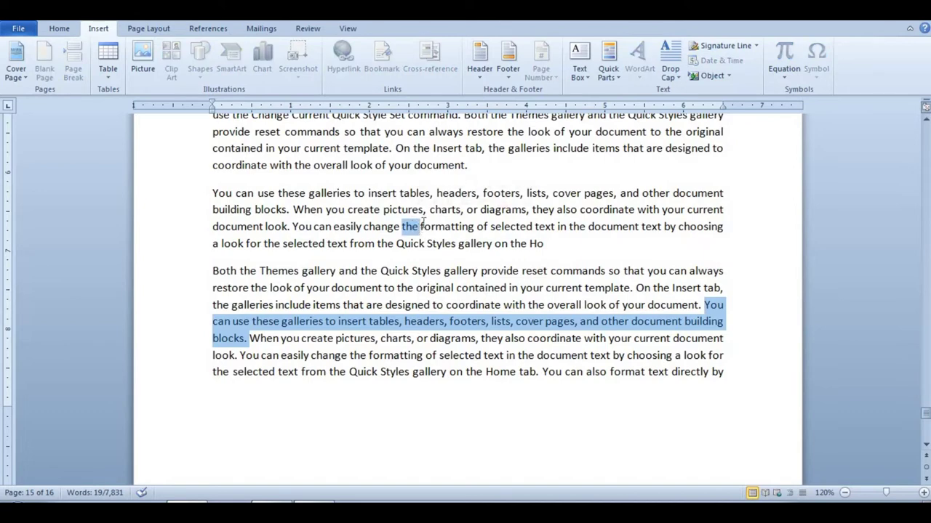
pyautogui.click(421, 227)
pyautogui.keyDown('ctrl'); pyautogui.click(423, 226); pyautogui.keyUp('ctrl')
pyautogui.doubleClick(428, 228)
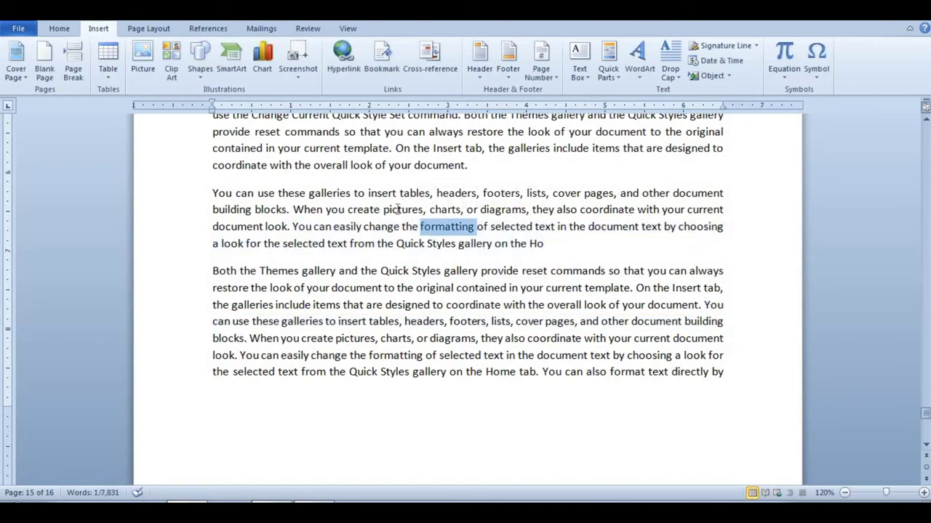
pyautogui.click(397, 210)
pyautogui.keyDown('ctrl'); pyautogui.click(398, 211); pyautogui.keyUp('ctrl')
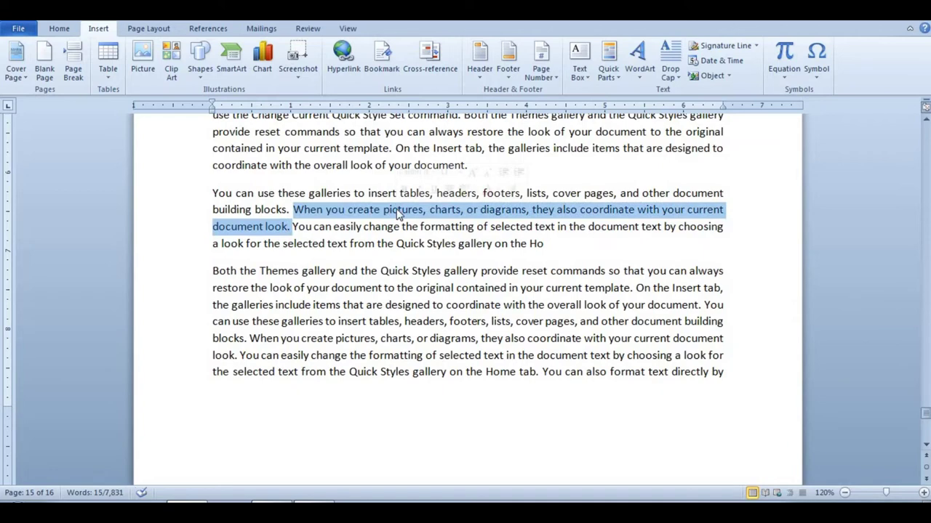
pyautogui.scroll(6, 422, 254)
pyautogui.scroll(-2, 440, 292)
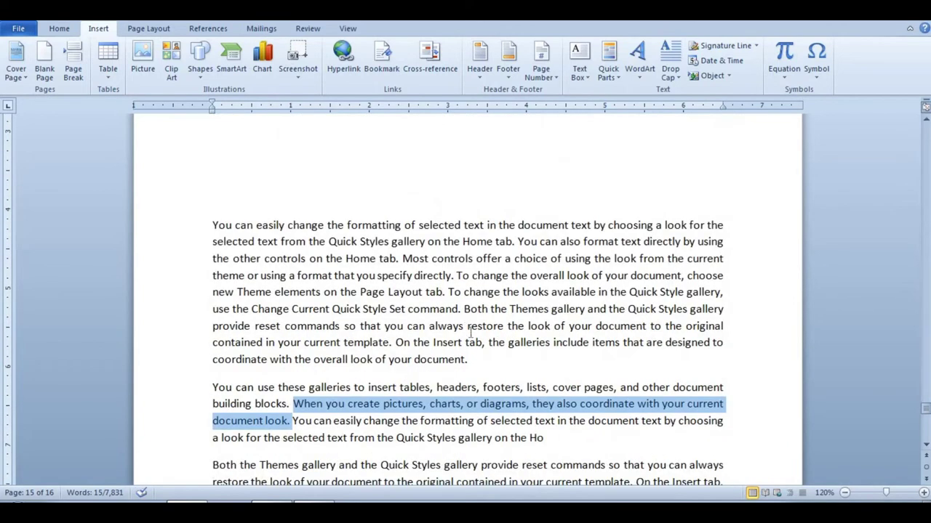
pyautogui.click(471, 328)
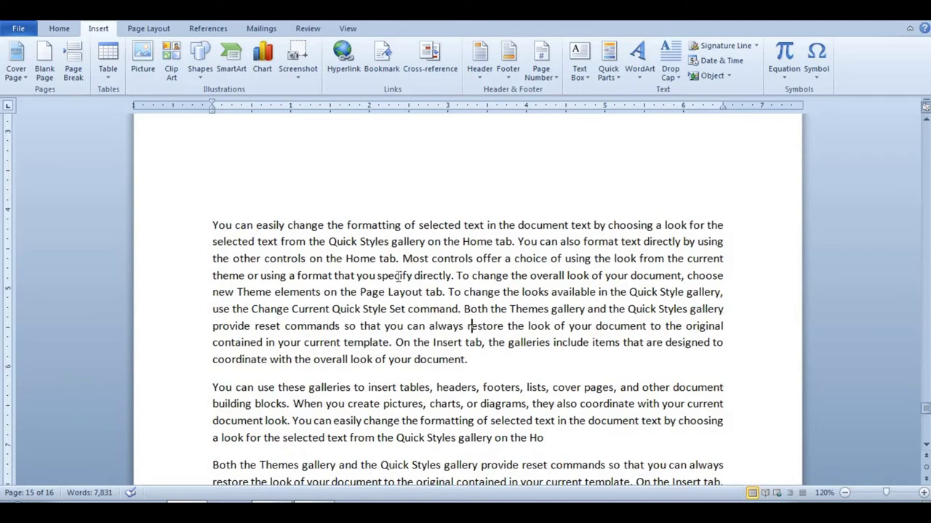
# - Select the first, second and third paragraphs one at a time as whole paragraphs
pyautogui.doubleClick(400, 276)
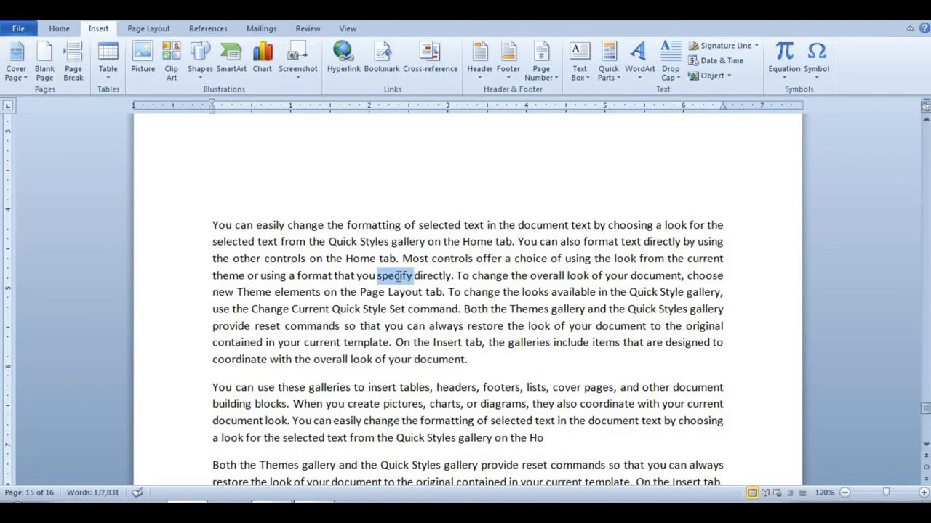
pyautogui.tripleClick(398, 277)
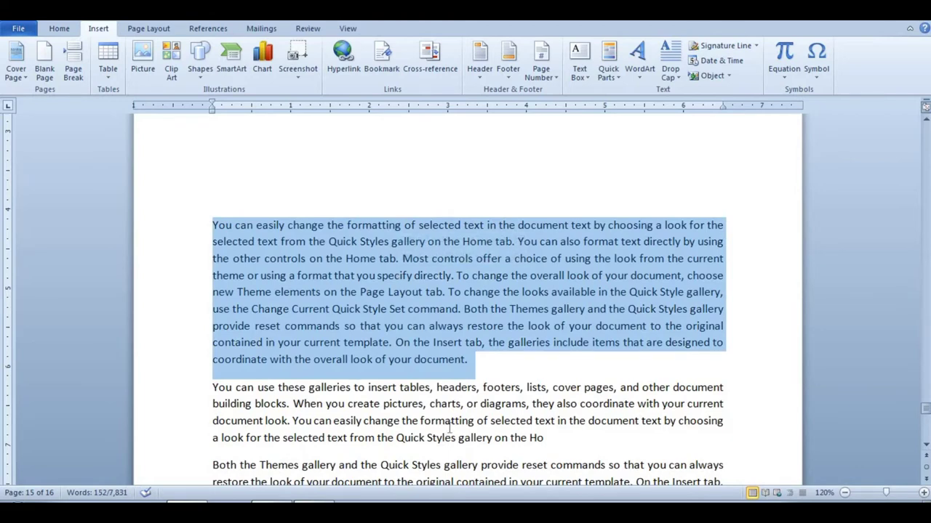
pyautogui.scroll(-2, 397, 277)
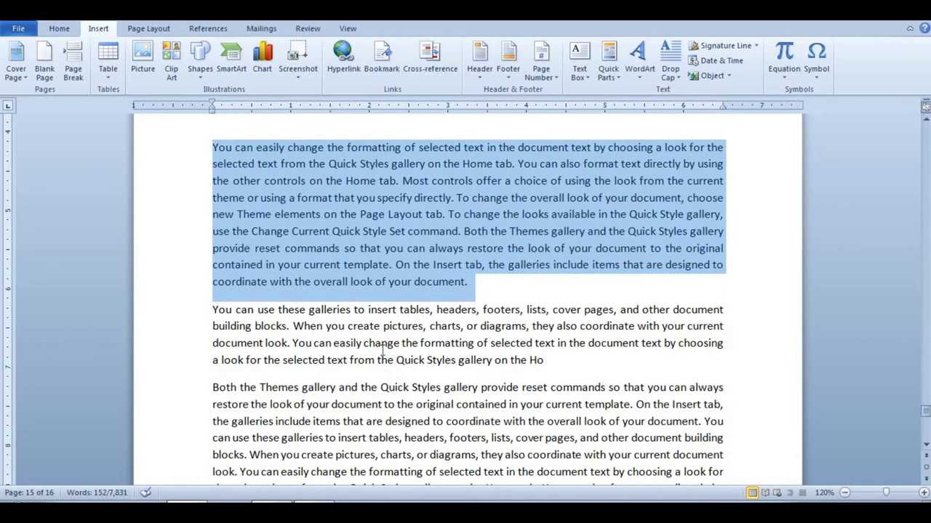
pyautogui.click(393, 326)
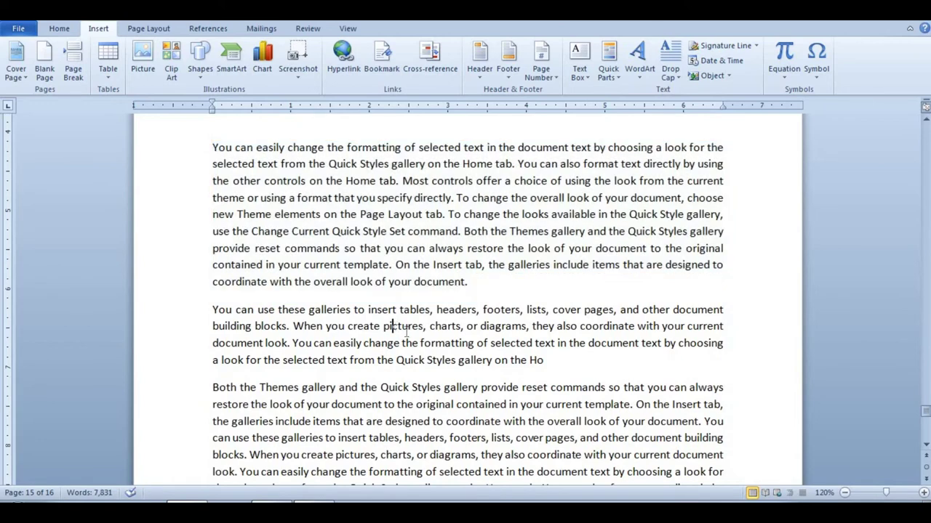
pyautogui.tripleClick(412, 326)
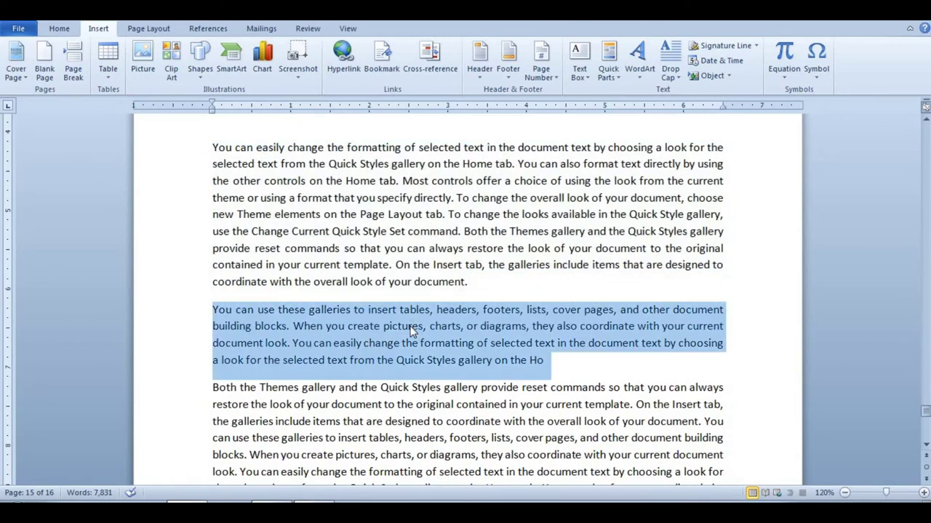
pyautogui.scroll(-3, 371, 440)
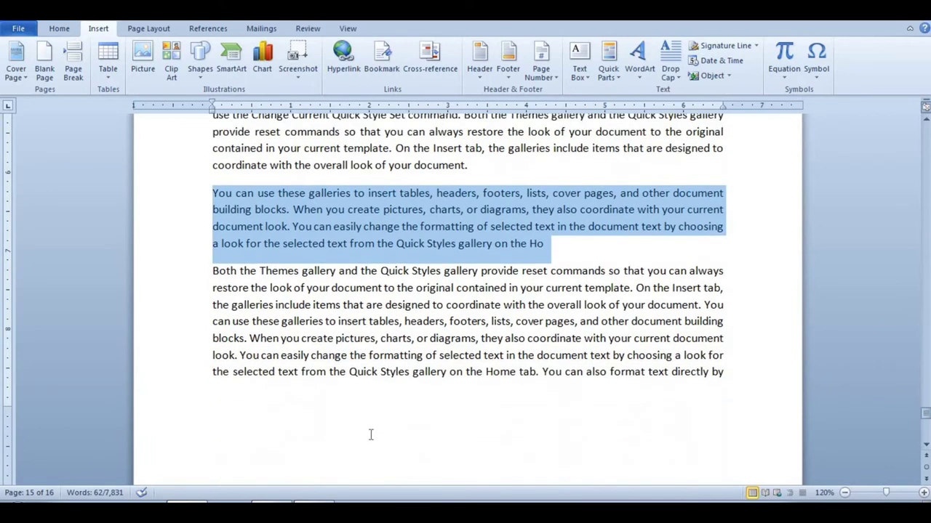
pyautogui.doubleClick(450, 307)
pyautogui.click(448, 309)
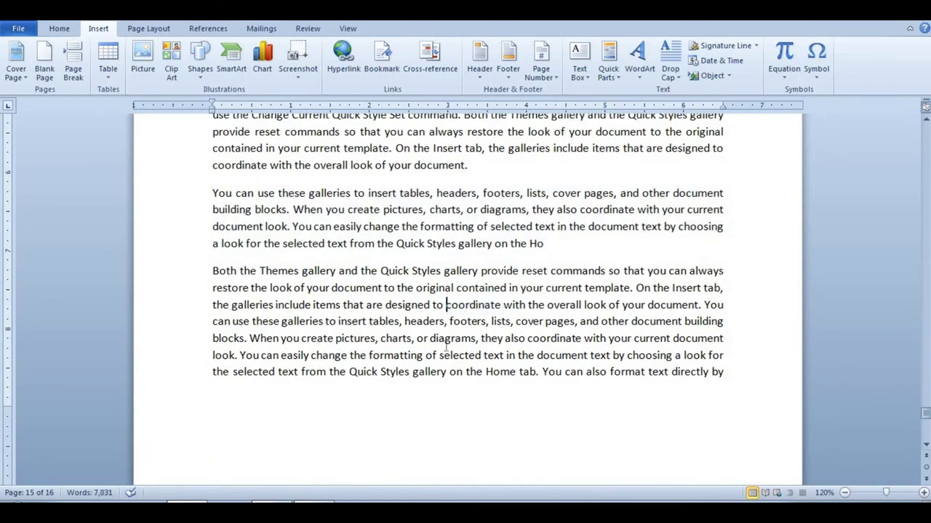
pyautogui.tripleClick(442, 322)
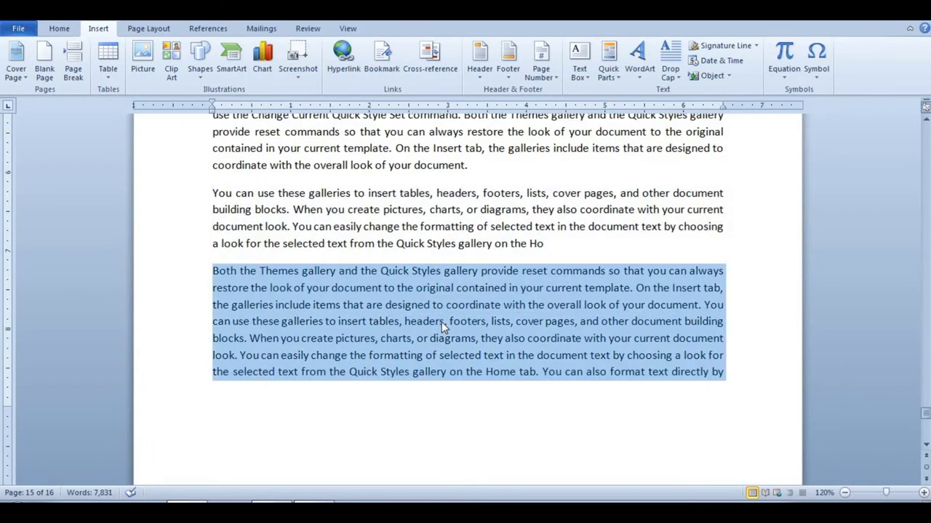
# - Select 'To change the overall look' plus the 'You can easily change' paragraph together, then deselect
pyautogui.scroll(3, 414, 426)
pyautogui.scroll(5, 427, 381)
pyautogui.scroll(3, 427, 382)
pyautogui.scroll(7, 427, 380)
pyautogui.scroll(3, 426, 380)
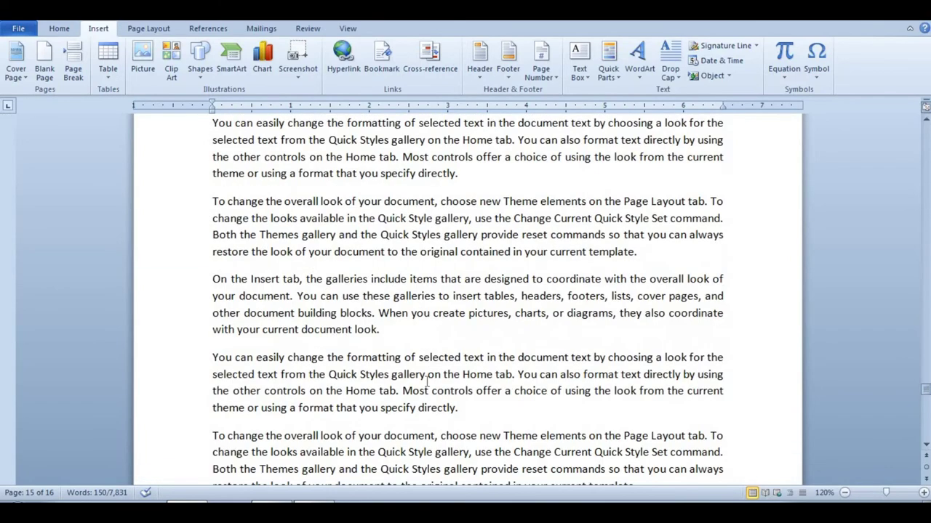
pyautogui.tripleClick(430, 232)
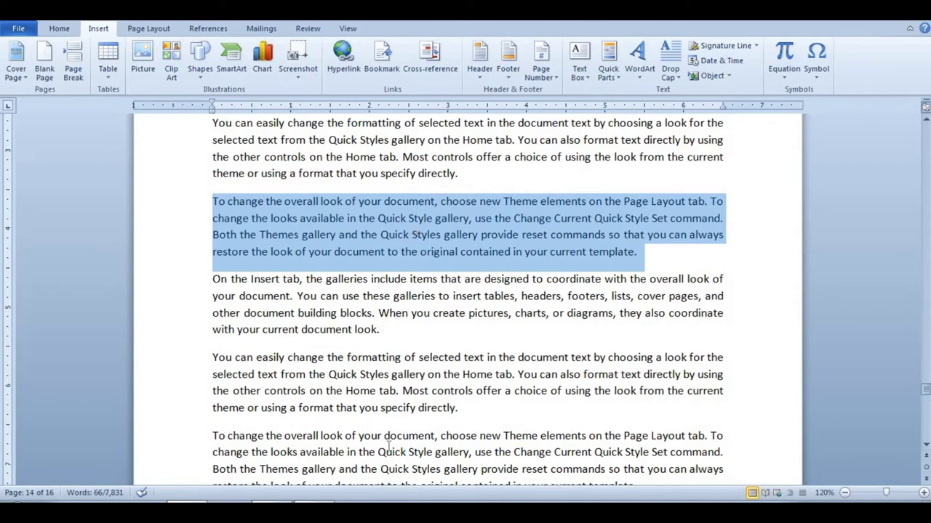
pyautogui.tripleClick(412, 375)
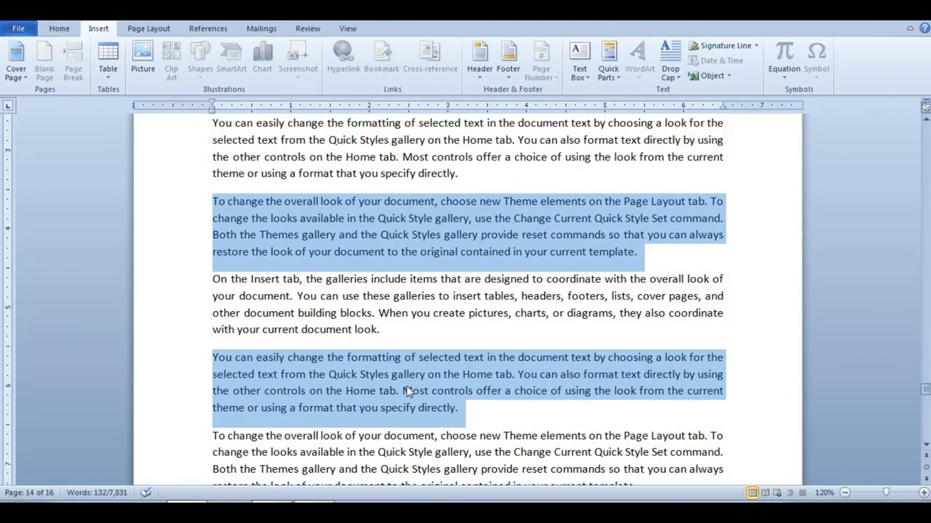
pyautogui.scroll(-2, 407, 390)
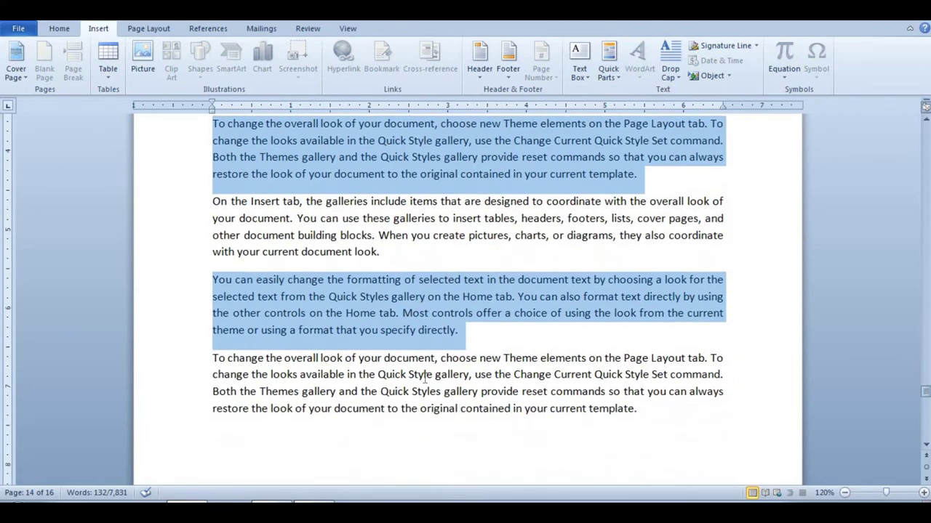
pyautogui.scroll(-1, 386, 293)
pyautogui.click(437, 355)
pyautogui.scroll(-5, 440, 357)
pyautogui.scroll(-5, 442, 359)
pyautogui.scroll(-5, 442, 362)
pyautogui.scroll(-3, 445, 363)
pyautogui.scroll(-5, 445, 364)
pyautogui.scroll(-5, 445, 364)
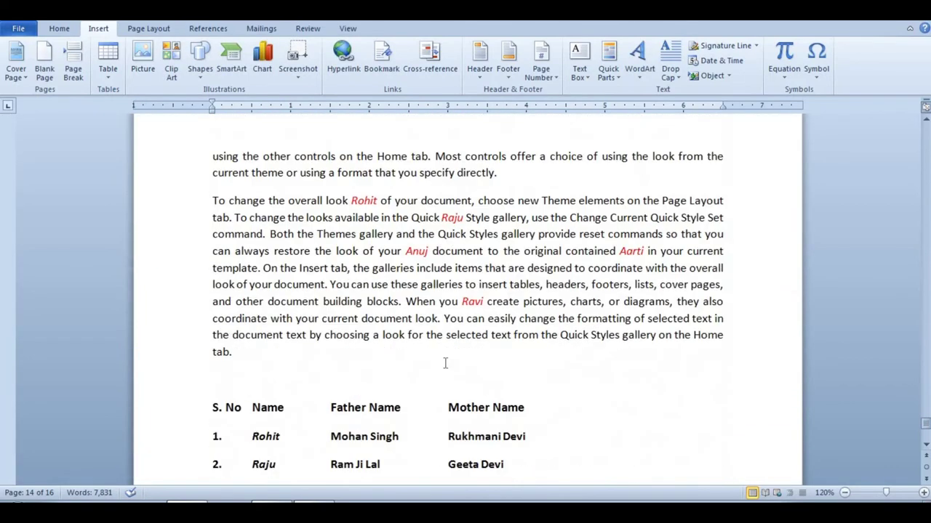
pyautogui.scroll(-3, 445, 363)
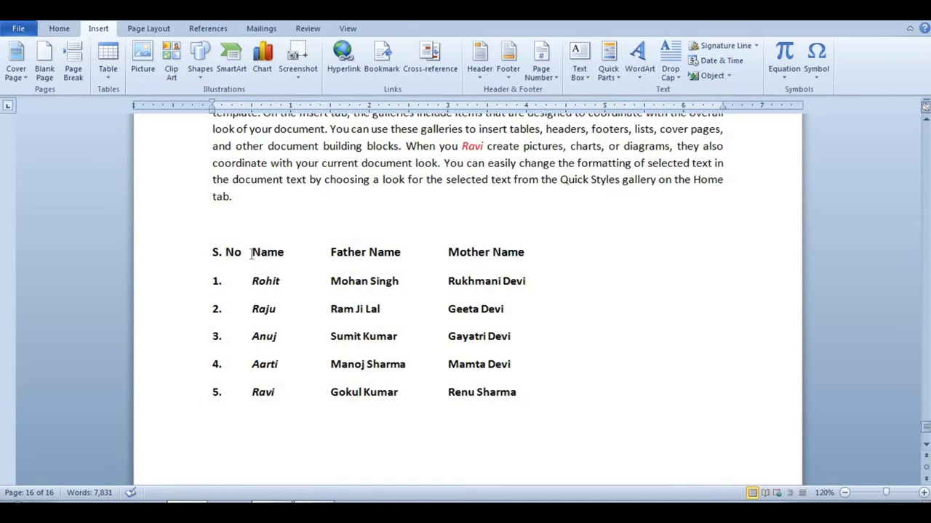
pyautogui.moveTo(248, 283); pyautogui.dragTo(274, 396)
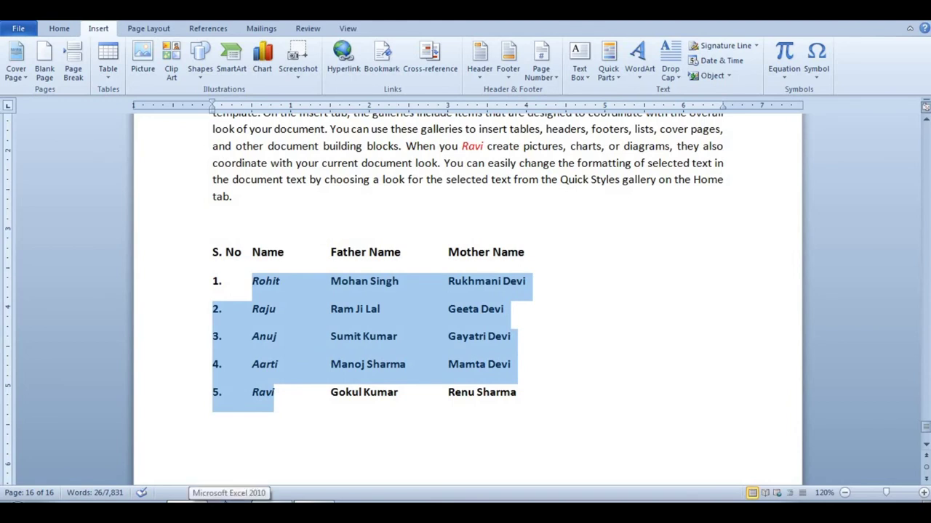
pyautogui.click(261, 394)
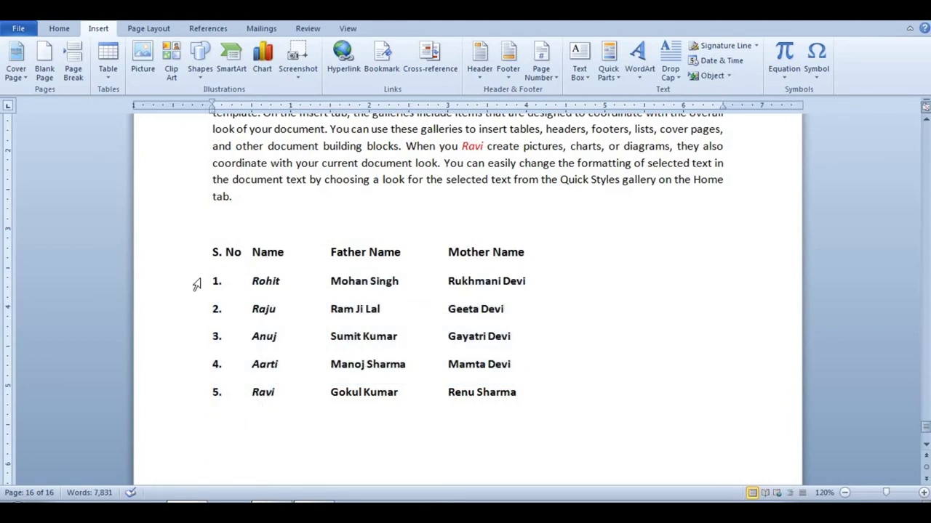
pyautogui.moveTo(215, 281); pyautogui.dragTo(533, 288)
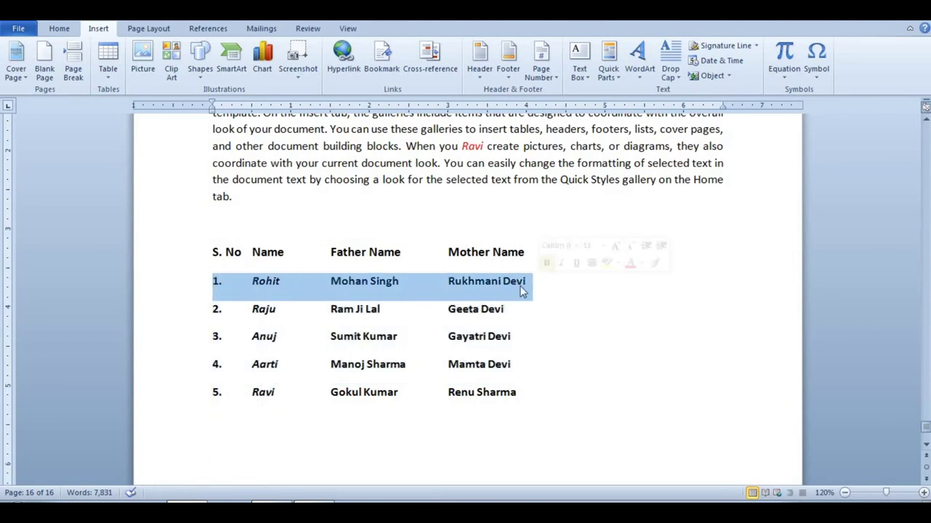
pyautogui.click(182, 317)
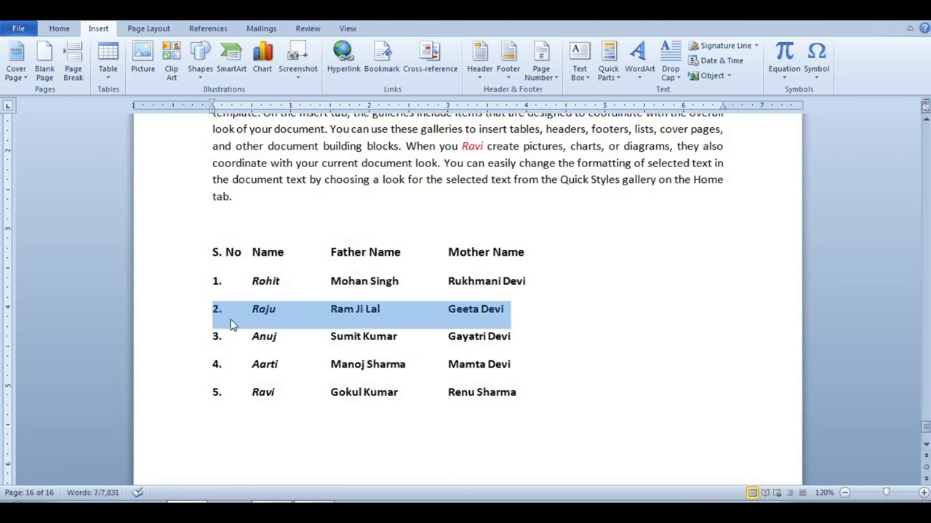
pyautogui.click(252, 309)
pyautogui.moveTo(252, 280); pyautogui.dragTo(275, 394)
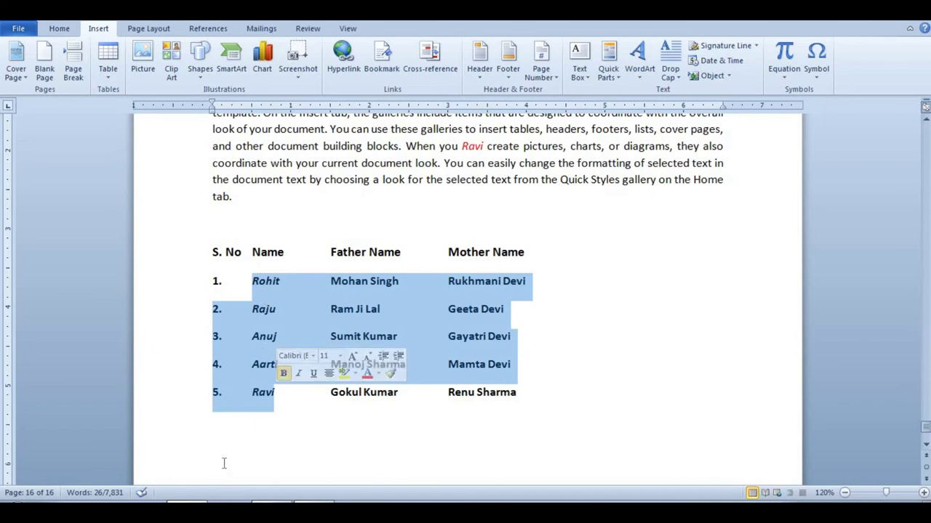
pyautogui.click(293, 373)
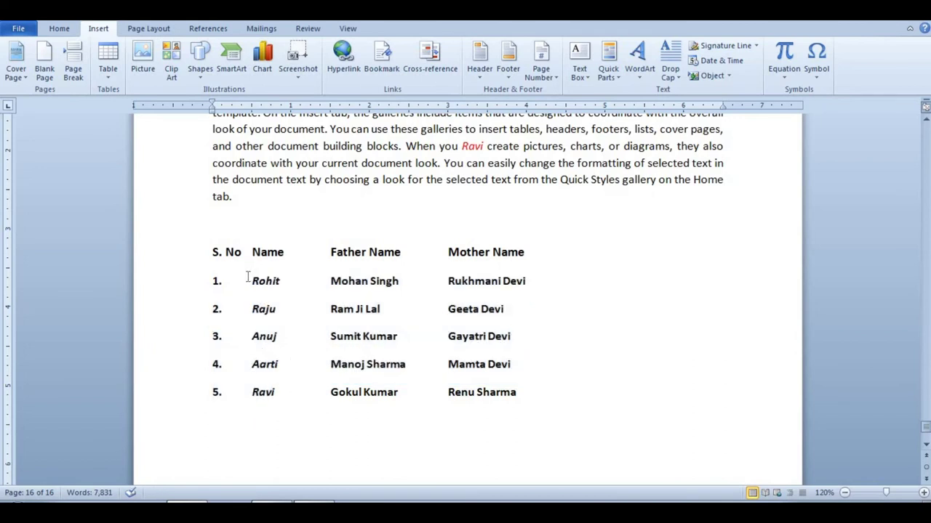
# - Block-select the Name column and paste the names on the empty line below the table
pyautogui.moveTo(252, 275)
pyautogui.mouseDown()
pyautogui.moveTo(276, 382)
pyautogui.moveTo(293, 394)
pyautogui.mouseUp()
pyautogui.hotkey('ctrl', 'c')
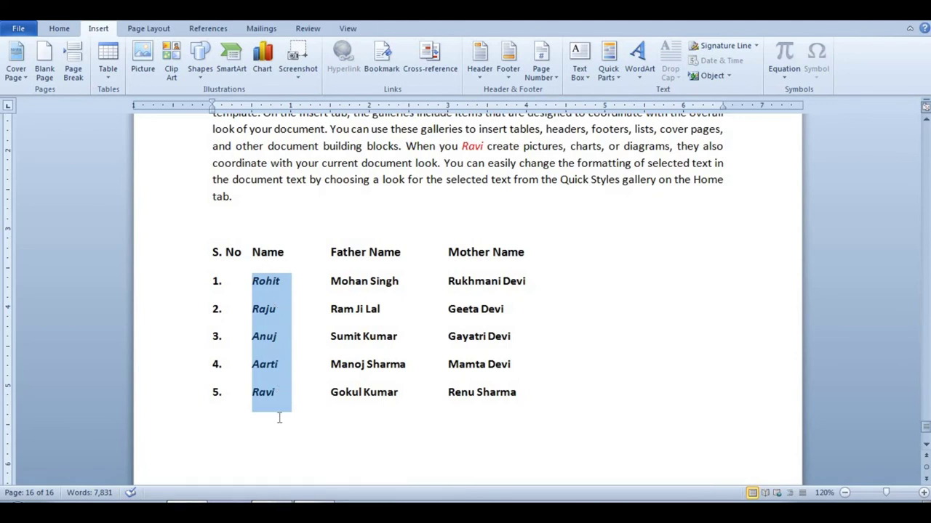
pyautogui.scroll(-2, 279, 418)
pyautogui.click(209, 371)
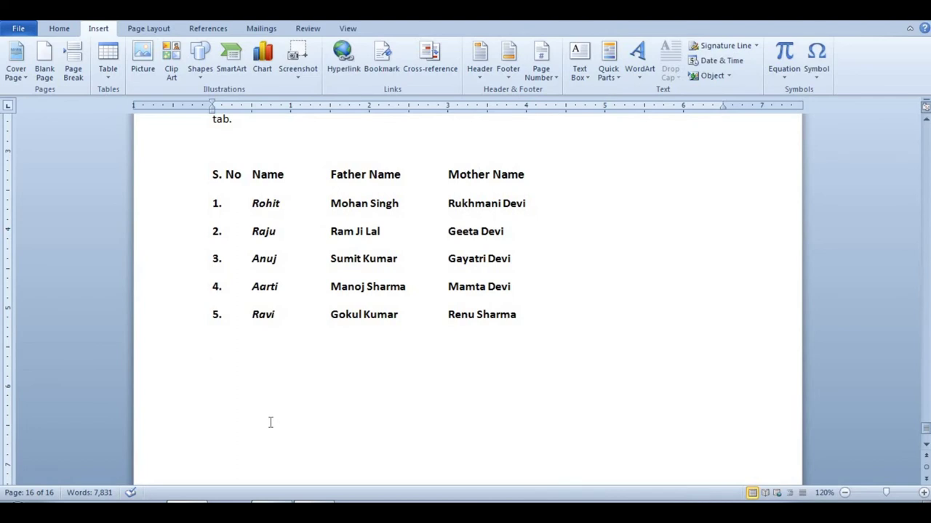
pyautogui.hotkey('ctrl', 'v')
pyautogui.scroll(-2, 276, 418)
pyautogui.press('Up')
pyautogui.press('Up')
pyautogui.press('Up')
pyautogui.scroll(2, 398, 364)
pyautogui.scroll(1, 405, 254)
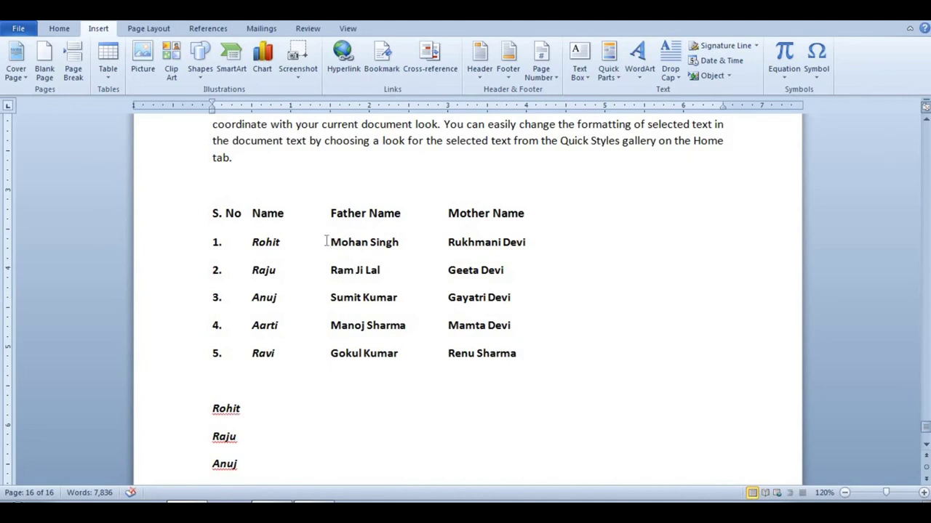
# - Block-select the Father Name entries and paste them on a new line after Ravi
pyautogui.moveTo(330, 237)
pyautogui.mouseDown()
pyautogui.moveTo(401, 358)
pyautogui.moveTo(420, 357)
pyautogui.mouseUp()
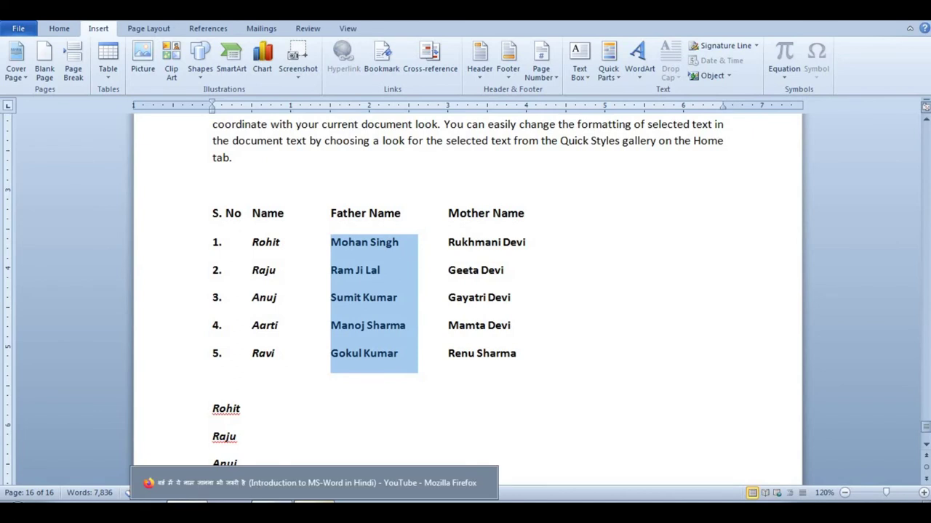
pyautogui.scroll(-3, 229, 353)
pyautogui.scroll(-3, 229, 354)
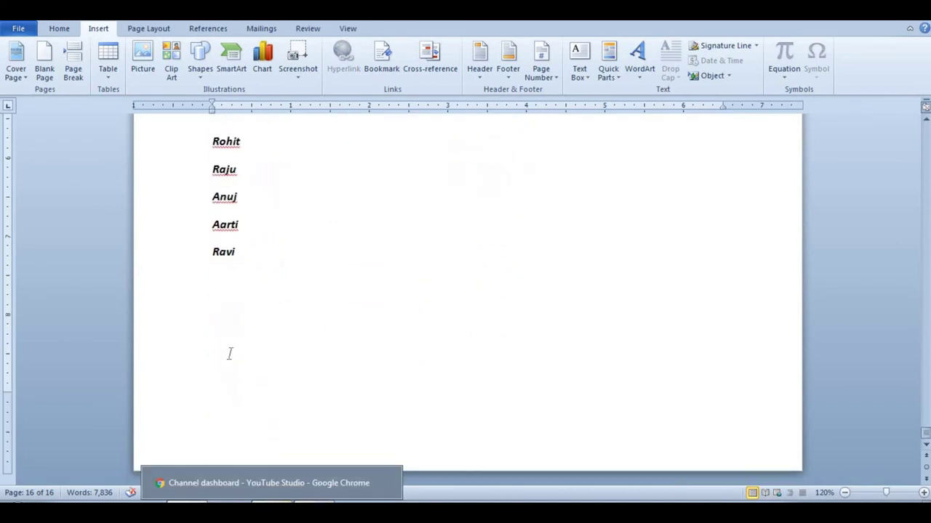
pyautogui.click(223, 293)
pyautogui.moveTo(248, 251); pyautogui.dragTo(243, 225)
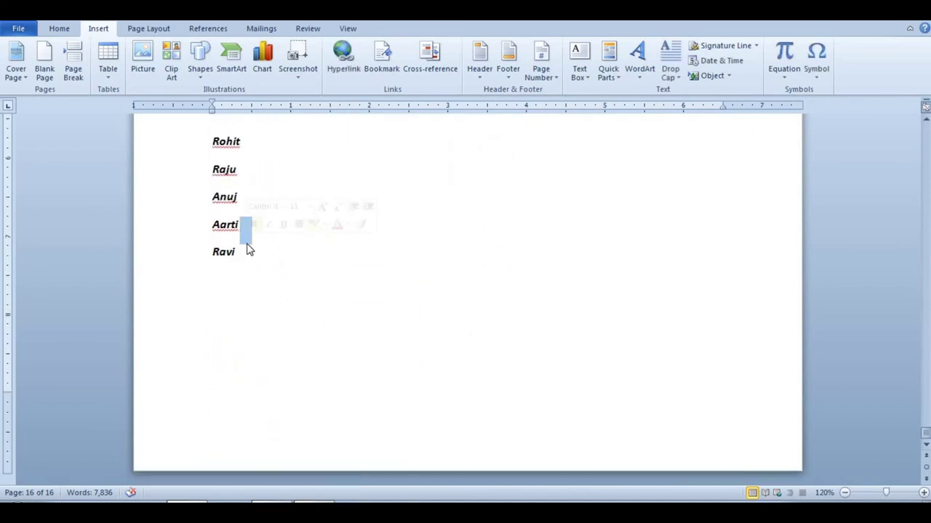
pyautogui.click(246, 252)
pyautogui.press('Return')
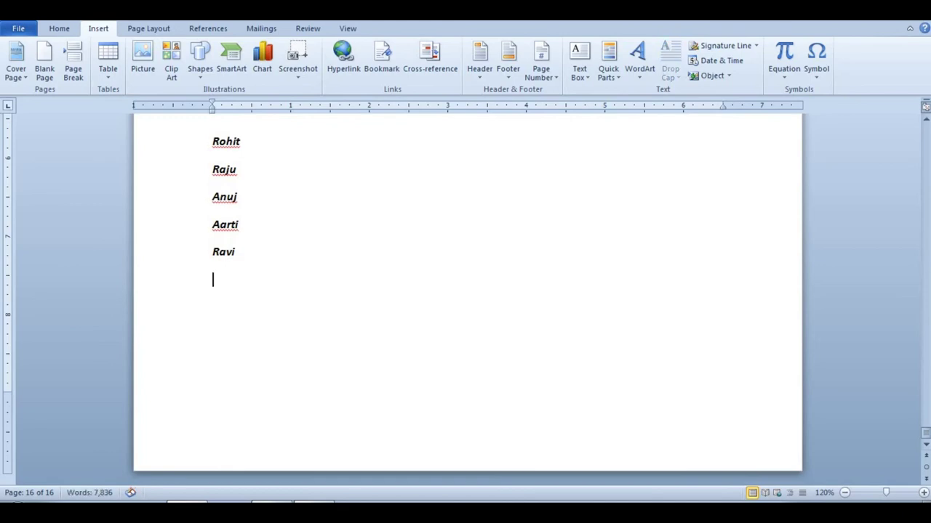
pyautogui.hotkey('ctrl', 'v')
pyautogui.scroll(3, 298, 310)
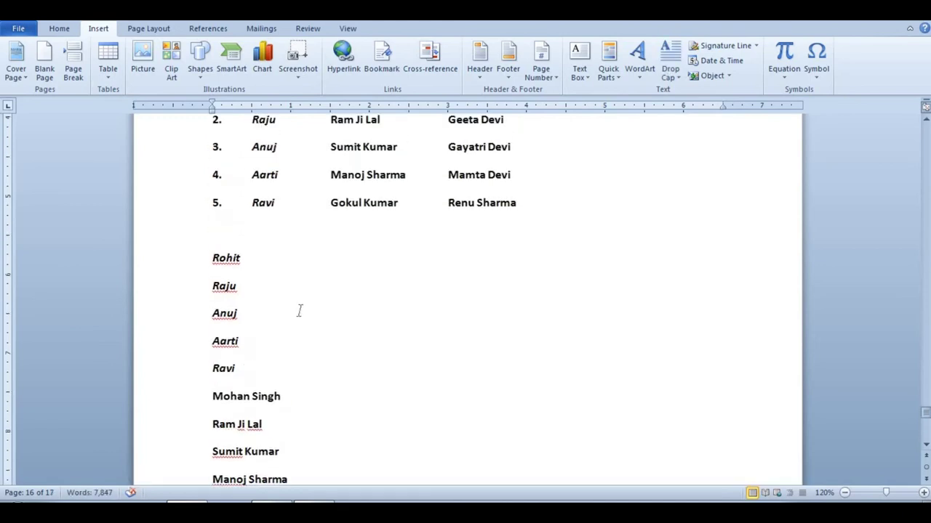
pyautogui.scroll(3, 297, 310)
pyautogui.scroll(2, 299, 310)
pyautogui.scroll(3, 301, 308)
pyautogui.scroll(3, 301, 308)
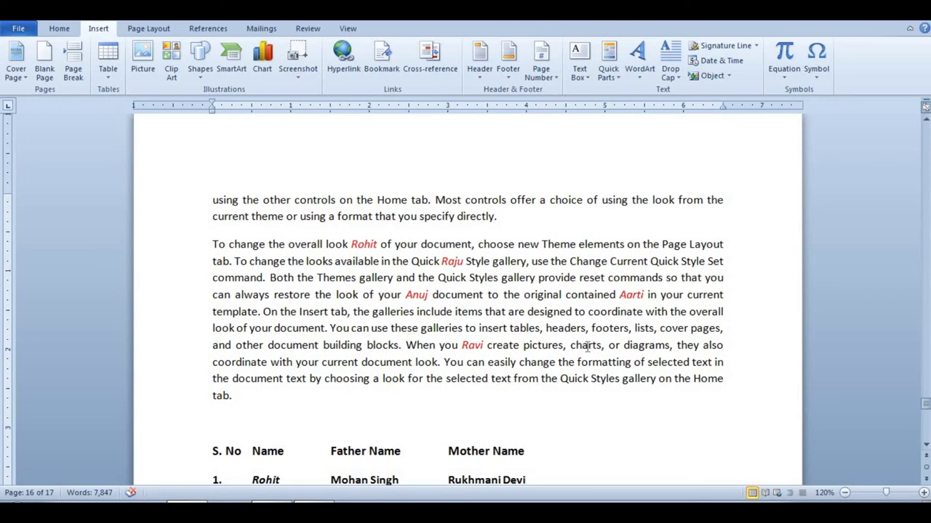
# - Remove the pasted Name and Father Name lines and the extra page, restoring 16 pages
pyautogui.scroll(-1, 586, 347)
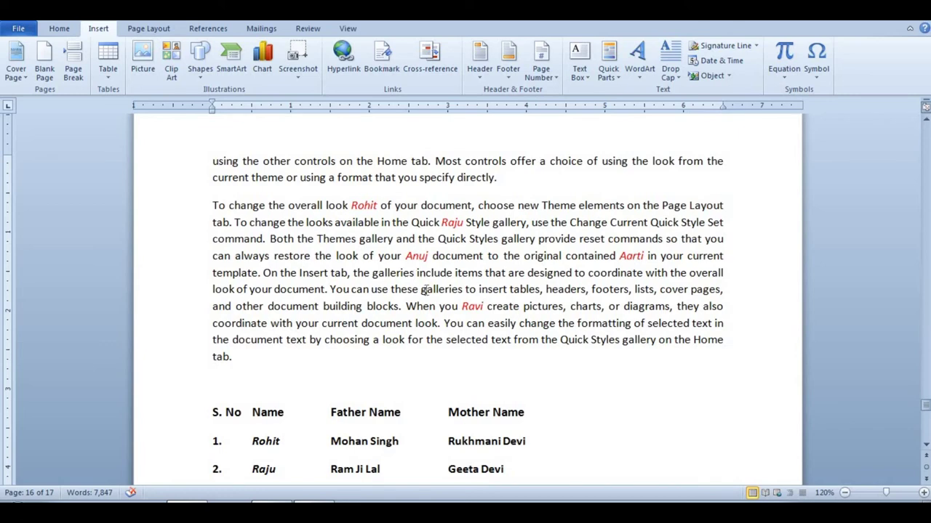
pyautogui.scroll(-2, 472, 280)
pyautogui.scroll(-3, 442, 160)
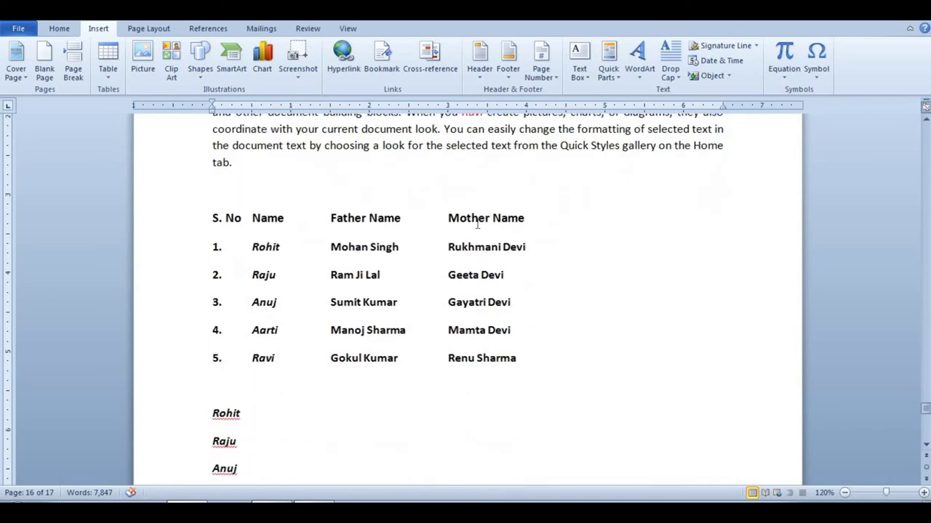
pyautogui.scroll(-3, 291, 291)
pyautogui.scroll(-2, 351, 330)
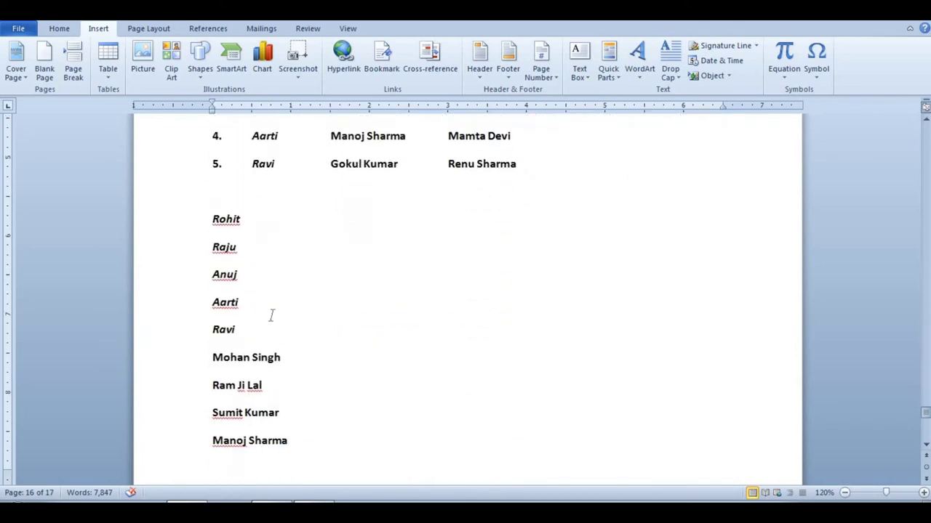
pyautogui.moveTo(212, 218); pyautogui.dragTo(283, 493)
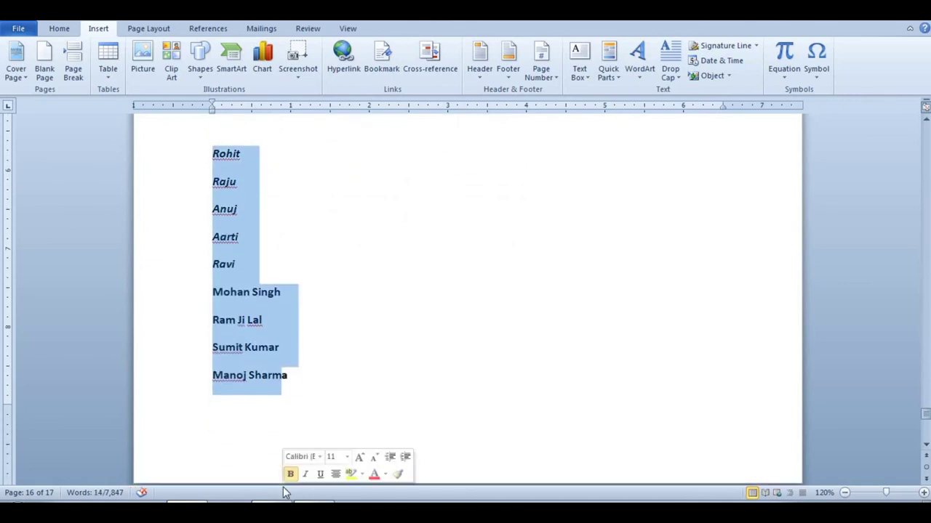
pyautogui.press('Delete')
pyautogui.press('Delete')
pyautogui.press('Delete')
pyautogui.press('Delete')
pyautogui.press('Delete')
pyautogui.press('Delete')
pyautogui.press('Delete')
pyautogui.press('Delete')
pyautogui.press('Delete')
pyautogui.press('Delete')
pyautogui.press('Delete')
pyautogui.press('Delete')
pyautogui.press('BackSpace')
pyautogui.scroll(6, 298, 497)
pyautogui.scroll(2, 307, 500)
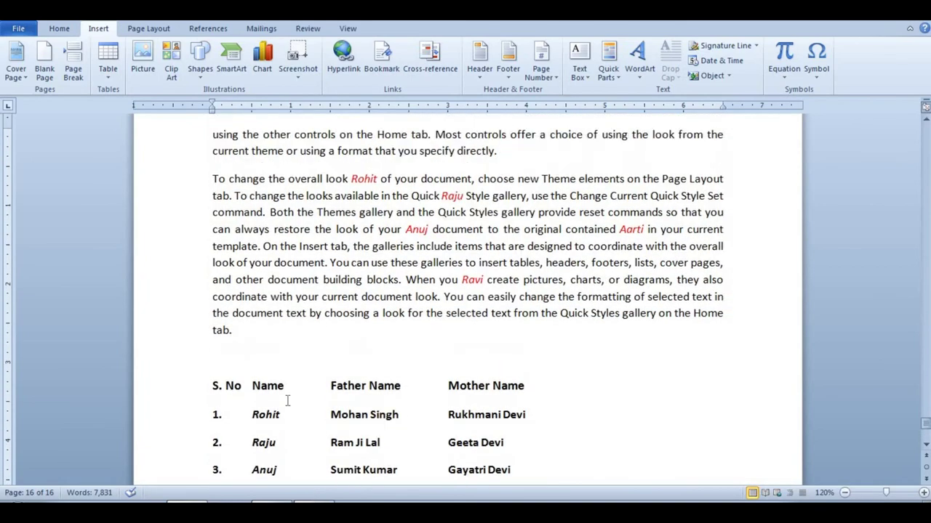
# - Build one multiple selection of the red names Rohit, Raju, Anuj, Ravi and Aarti
pyautogui.scroll(1, 276, 401)
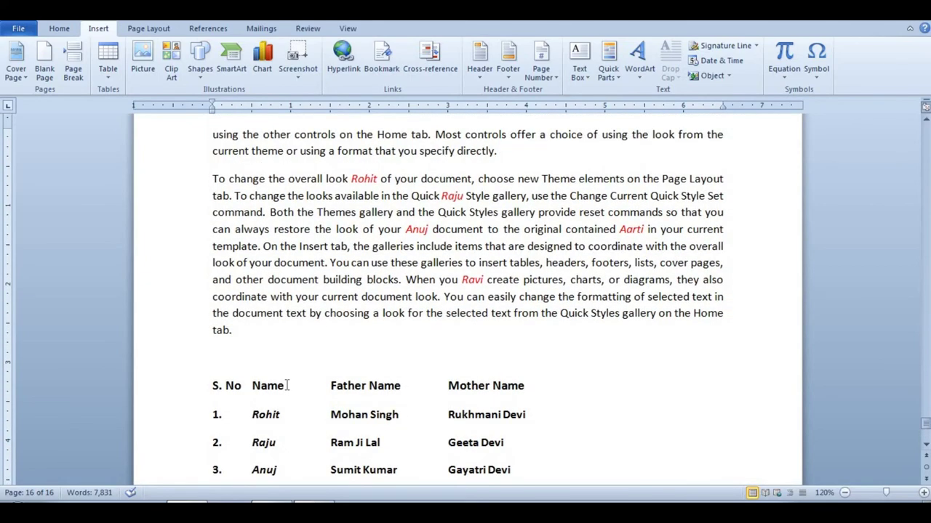
pyautogui.doubleClick(363, 178)
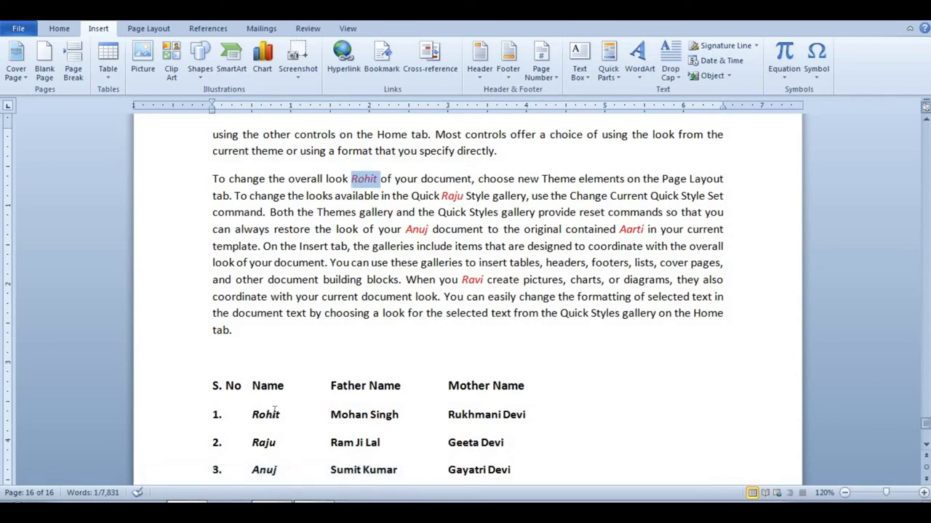
pyautogui.keyDown('ctrl'); pyautogui.doubleClick(451, 195); pyautogui.keyUp('ctrl')
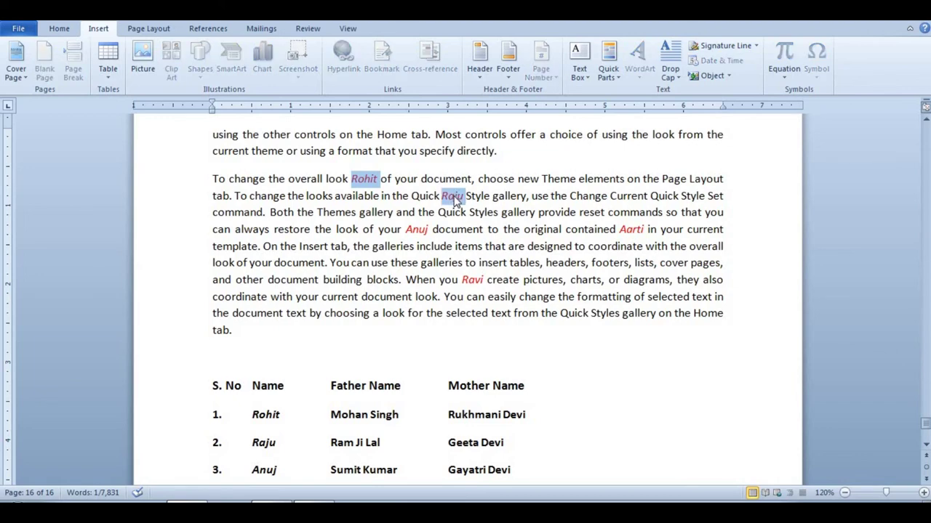
pyautogui.keyDown('ctrl'); pyautogui.doubleClick(417, 230); pyautogui.keyUp('ctrl')
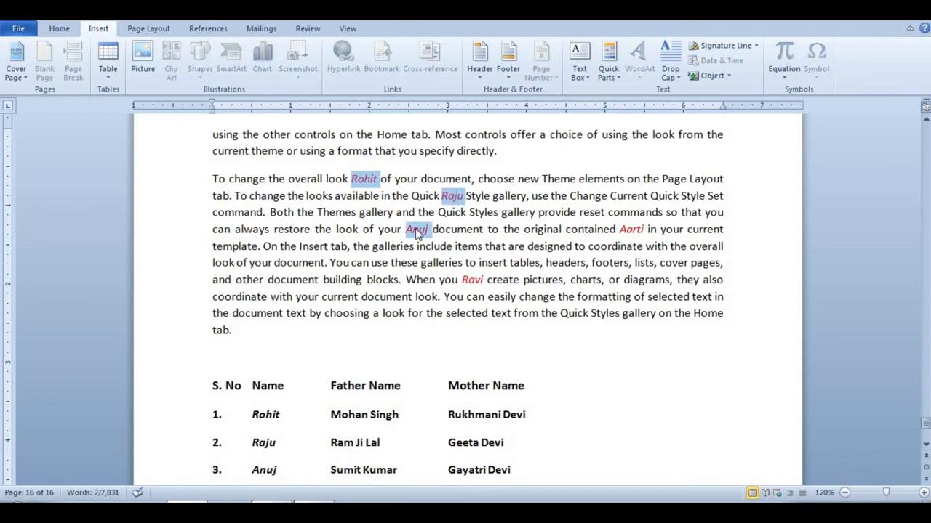
pyautogui.keyDown('ctrl'); pyautogui.doubleClick(471, 280); pyautogui.keyUp('ctrl')
pyautogui.keyDown('ctrl'); pyautogui.doubleClick(631, 230); pyautogui.keyUp('ctrl')
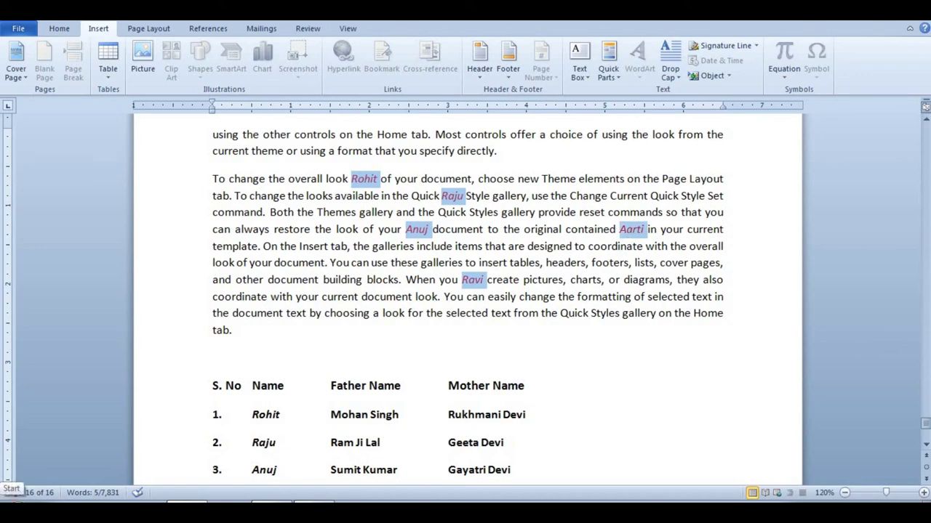
pyautogui.scroll(-3, 466, 291)
pyautogui.scroll(-3, 466, 291)
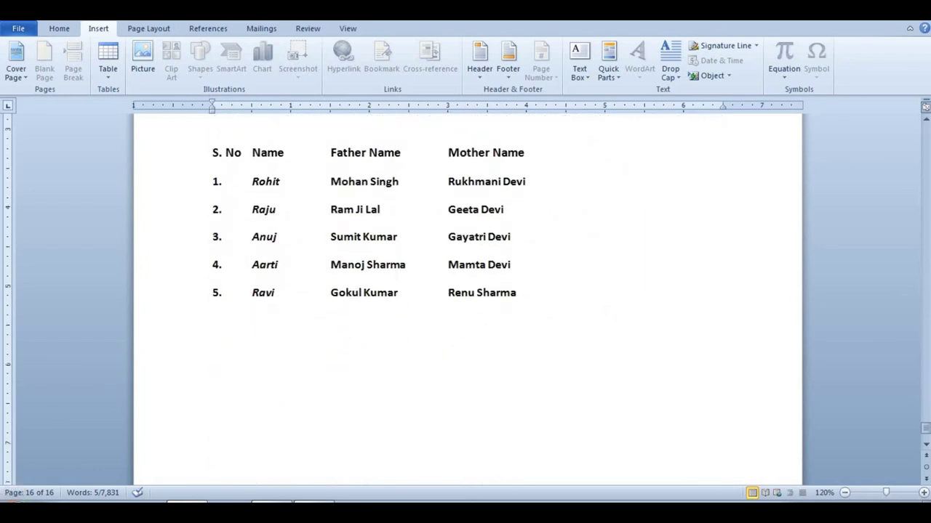
# - Paste the copied red names onto the empty line beneath the name table
pyautogui.click(213, 347)
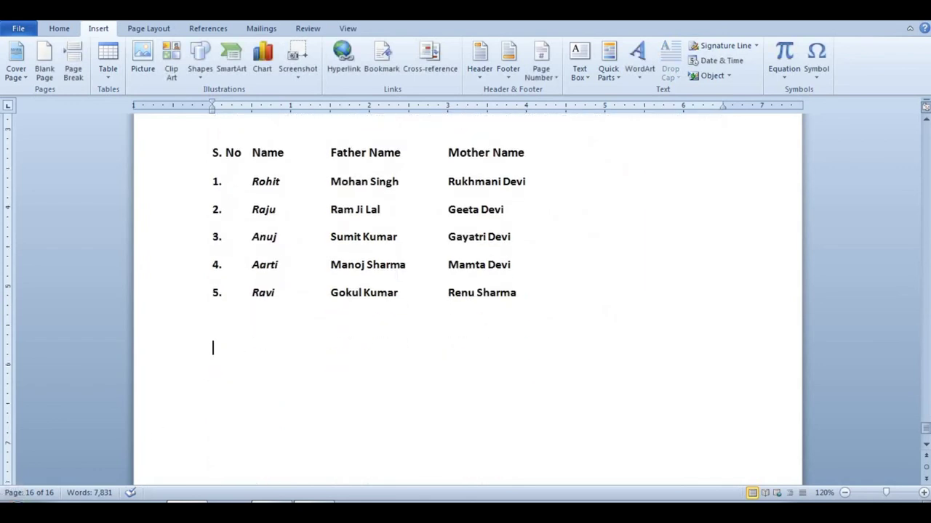
pyautogui.write('Rohit Raju Anuj Ravi Aarti')
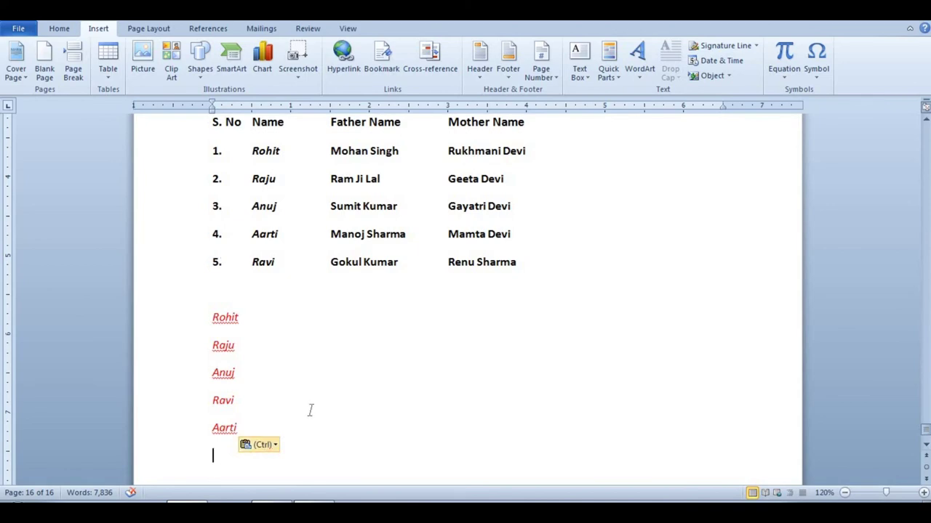
pyautogui.scroll(7, 310, 409)
pyautogui.scroll(-6, 310, 409)
pyautogui.scroll(-2, 251, 473)
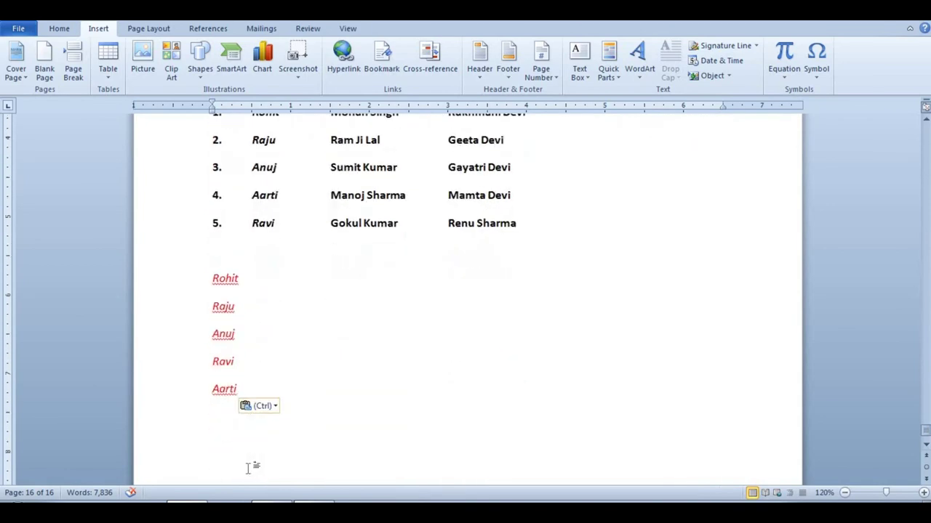